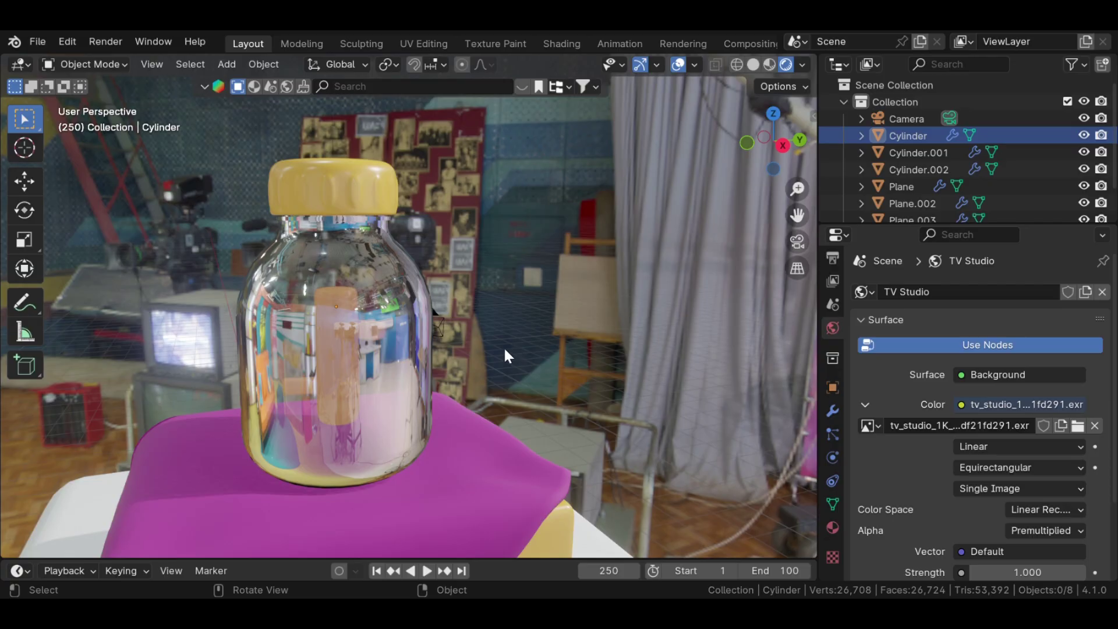
Step: Orbit the viewport around the jar to view the EEVEE scene
mouse_move(476, 357)
middle_down()
mouse_move(773, 348)
mouse_move(483, 384)
mouse_move(382, 369)
mouse_move(342, 339)
mouse_move(407, 326)
mouse_move(416, 303)
mouse_move(563, 318)
middle_up()
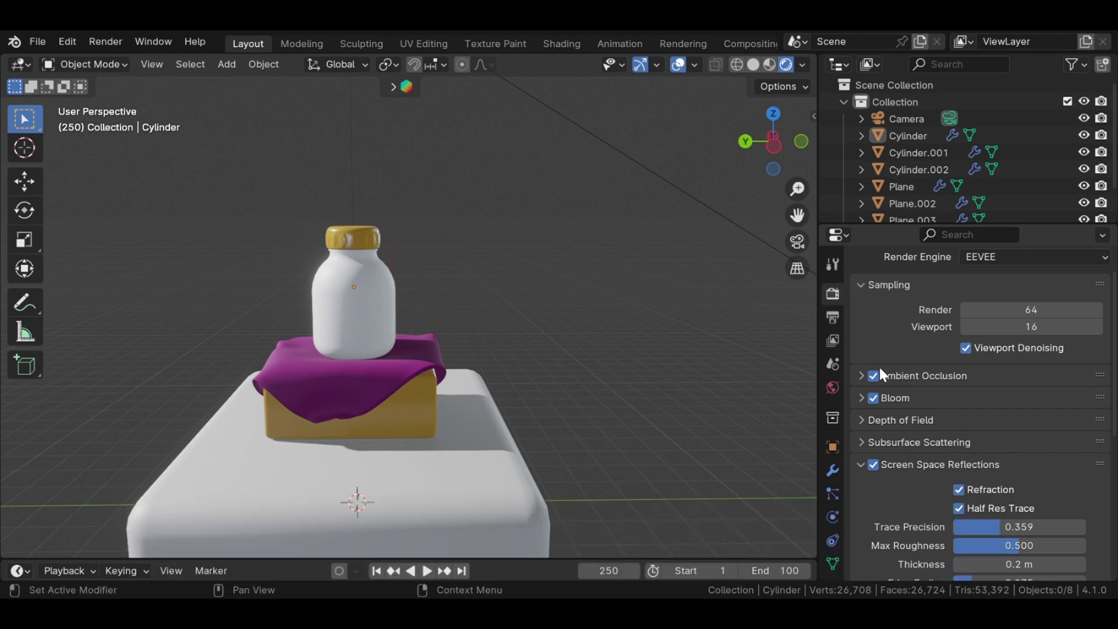
click(891, 377)
click(874, 397)
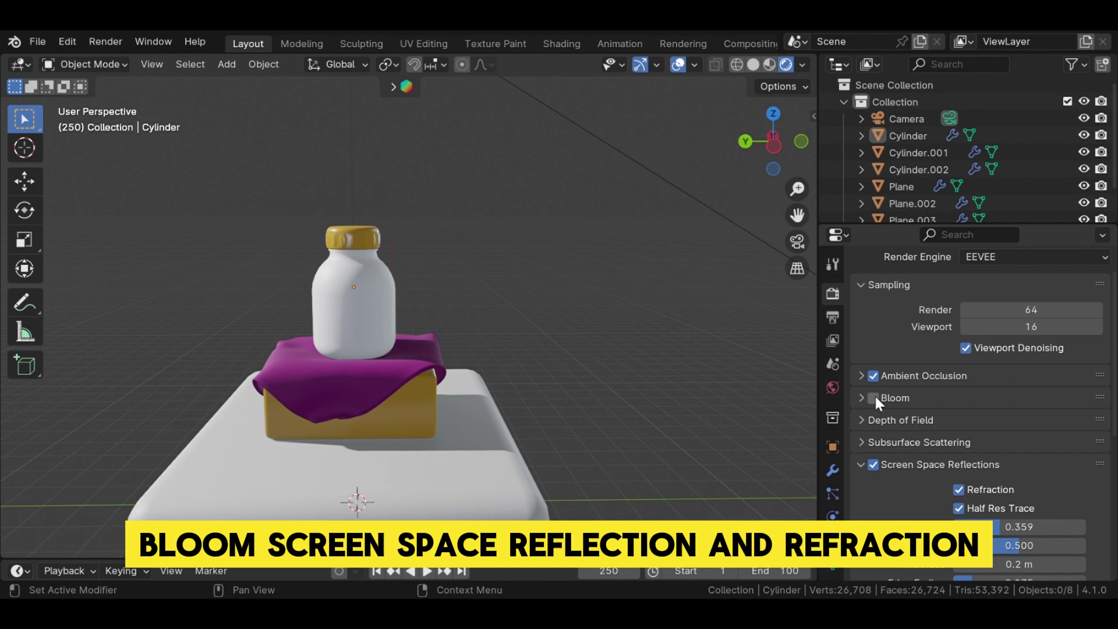
click(878, 464)
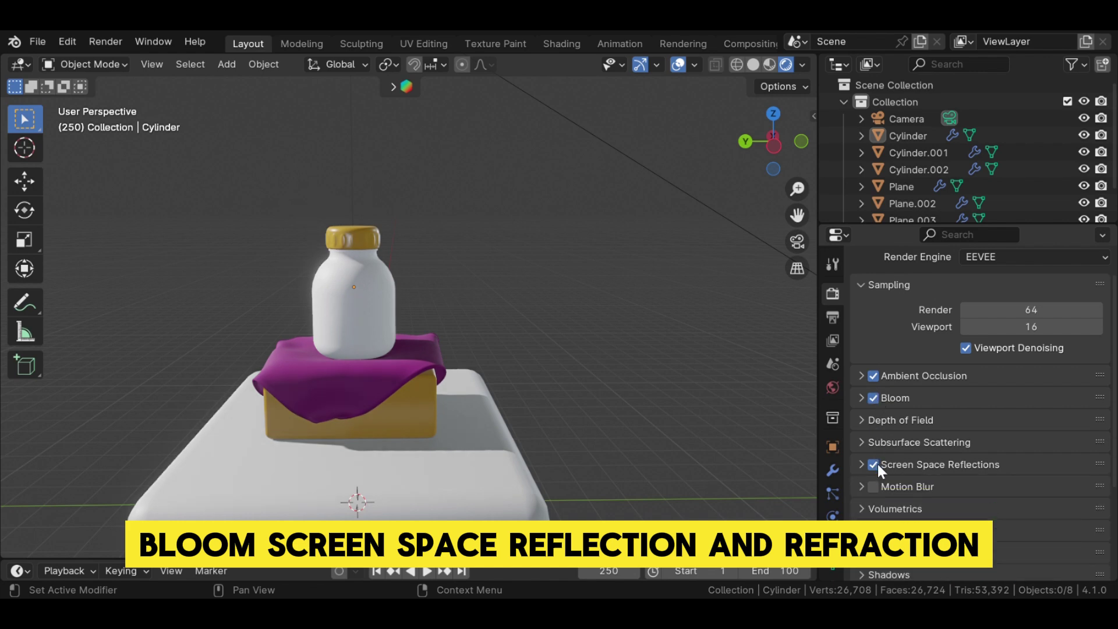
click(899, 464)
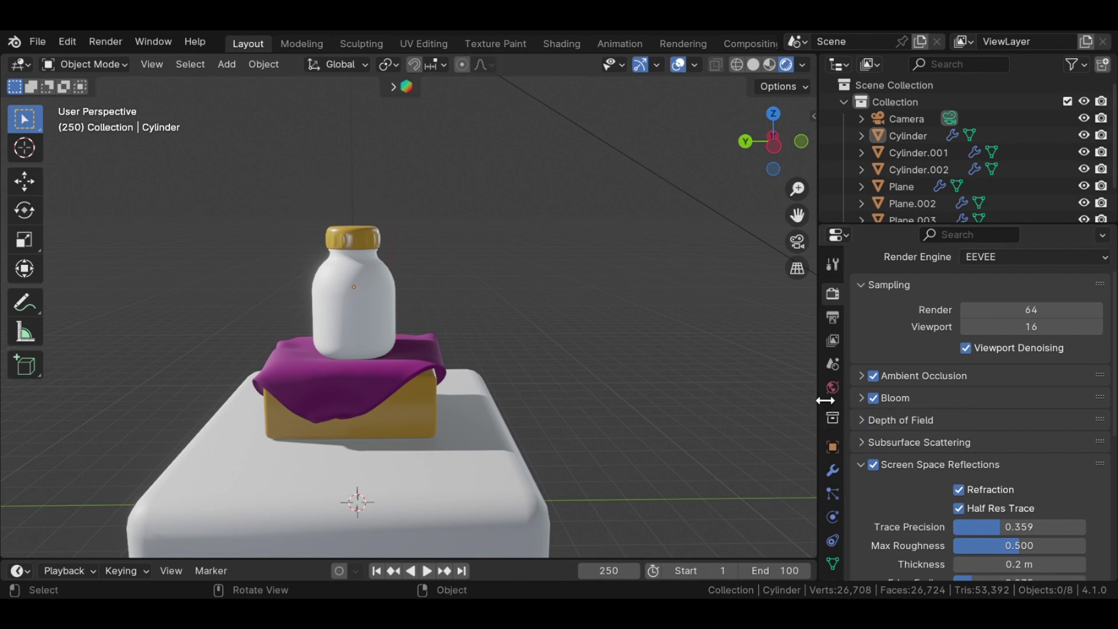
Step: Give the selected bottle a new material named 'Glass' with Metallic 1.0 and Roughness 0.0
click(352, 300)
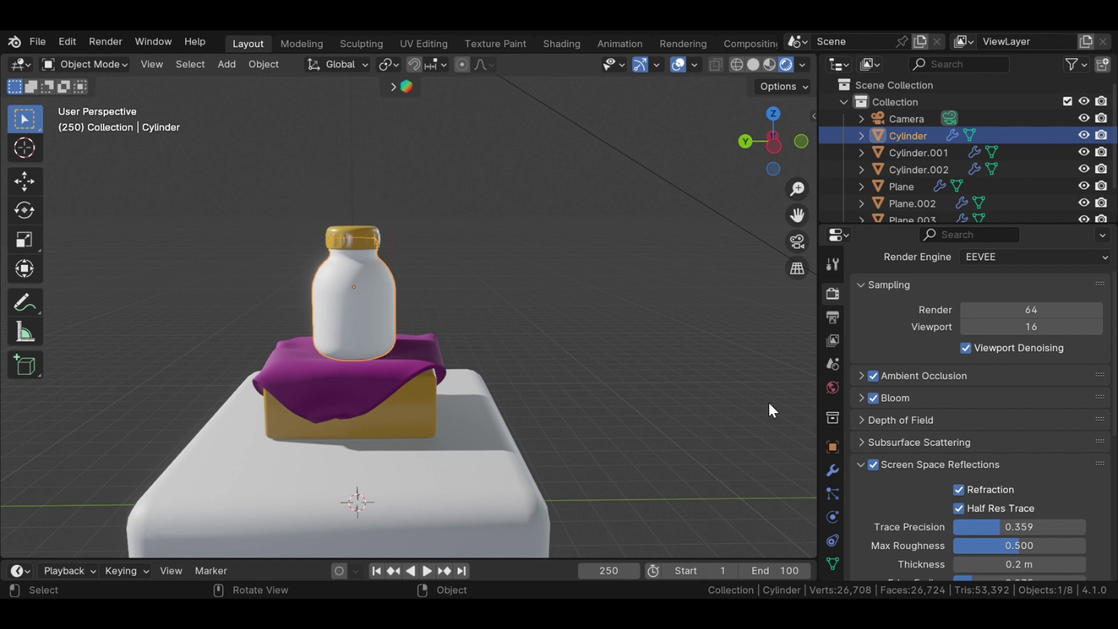
scroll(832, 425, down, 3)
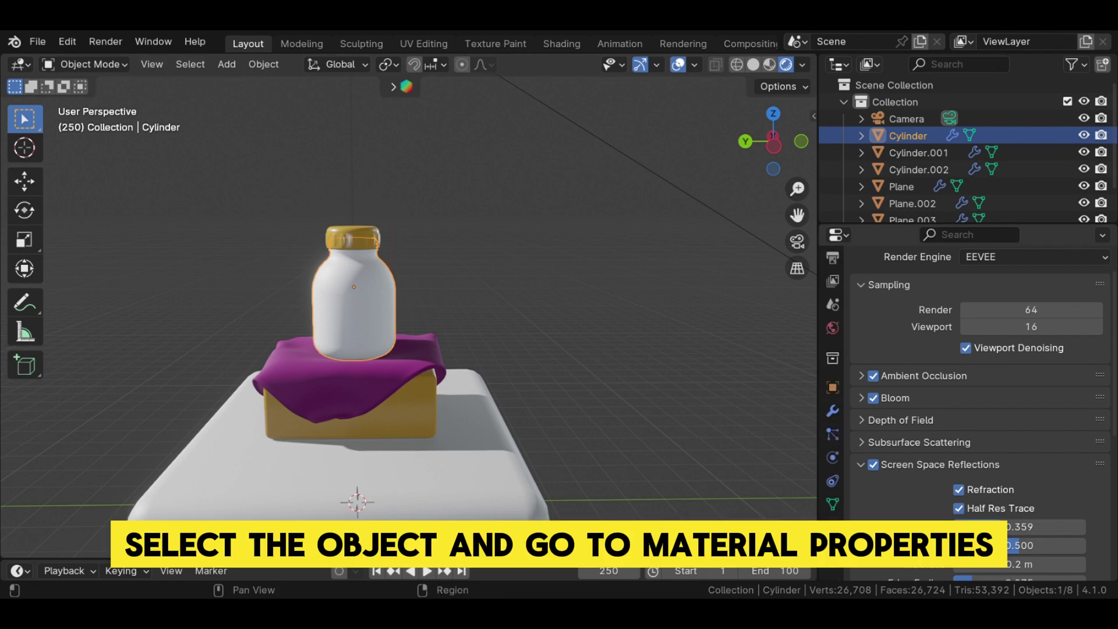
click(832, 528)
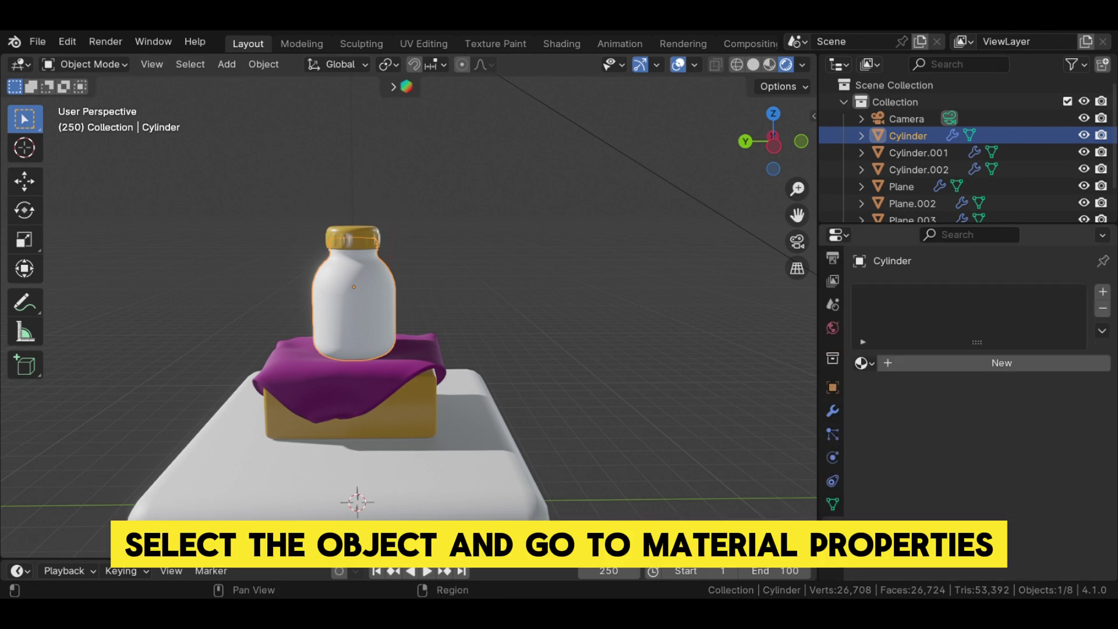
click(931, 368)
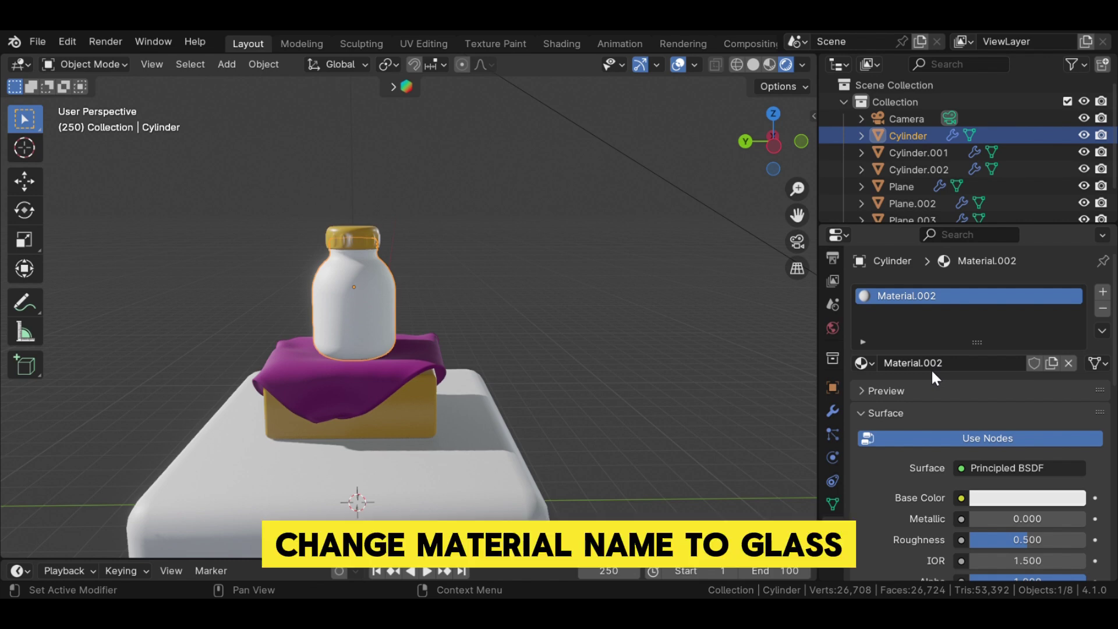
click(939, 370)
text(Glass)
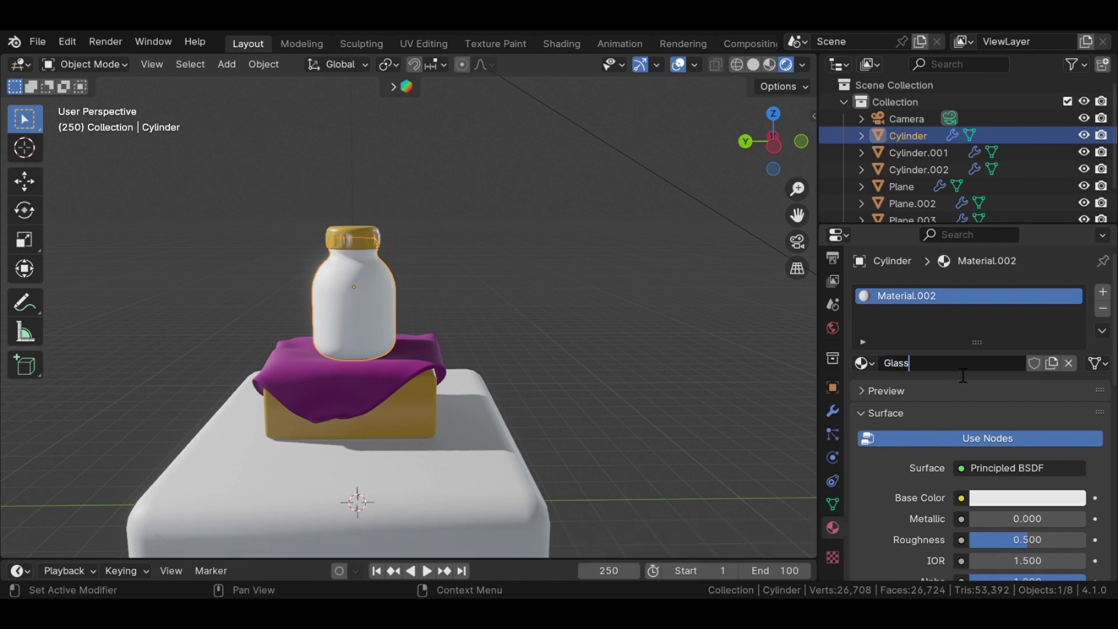
key(Return)
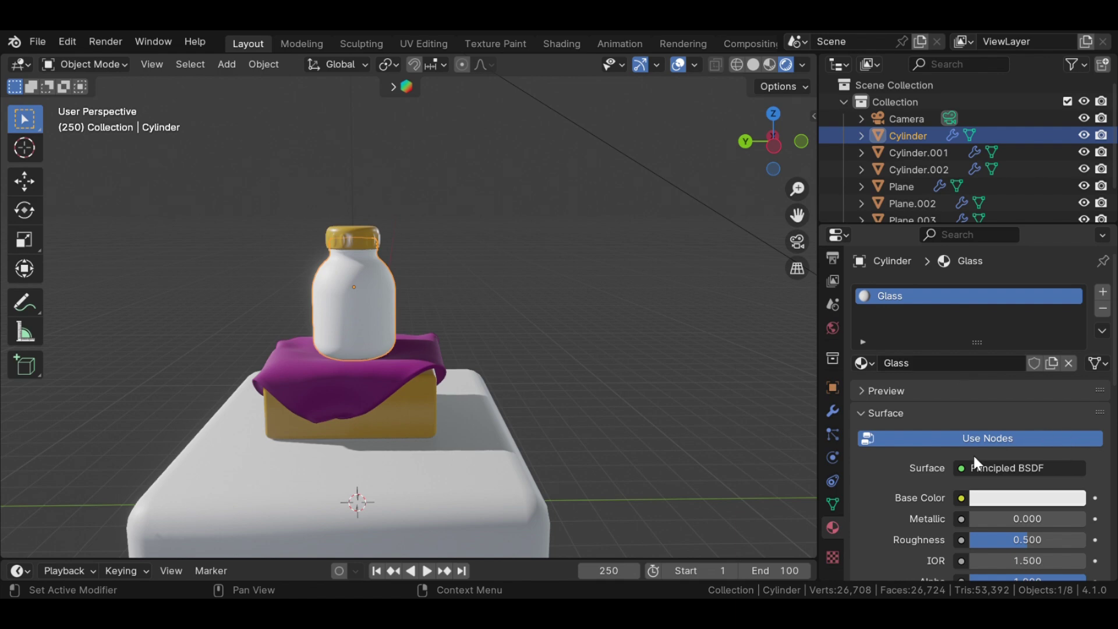
scroll(974, 456, down, 1)
mouse_move(994, 479)
mouse_down()
mouse_move(1082, 483)
mouse_move(1039, 503)
mouse_move(969, 504)
mouse_up()
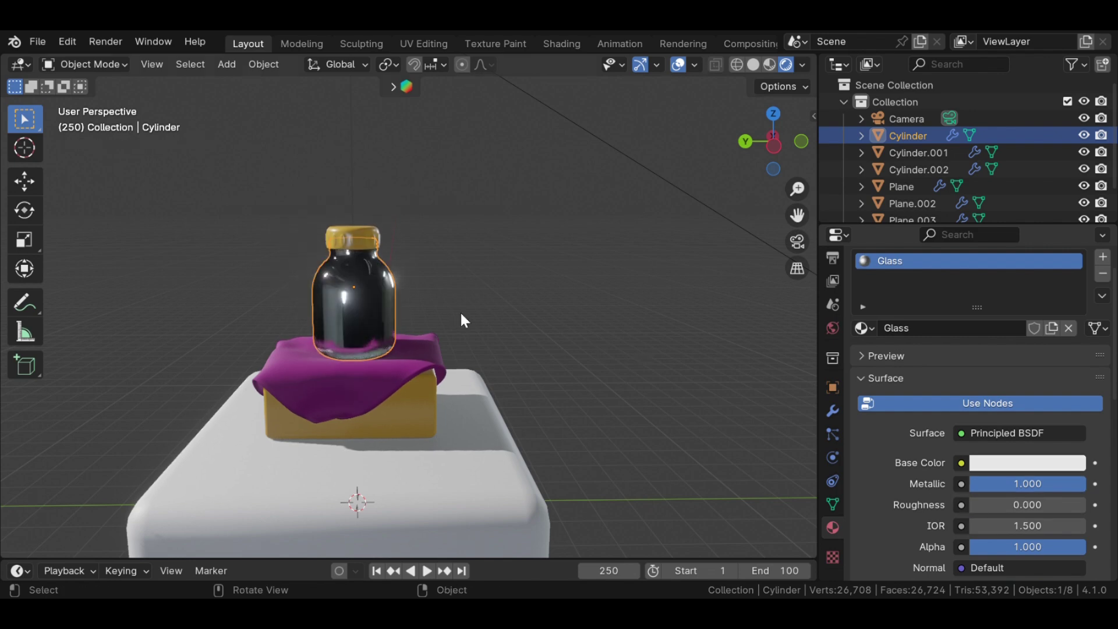
Step: Switch to the Shading workspace and spread out the Principled BSDF and Material Output nodes
mouse_move(635, 347)
middle_down()
mouse_move(568, 320)
mouse_move(519, 325)
middle_up()
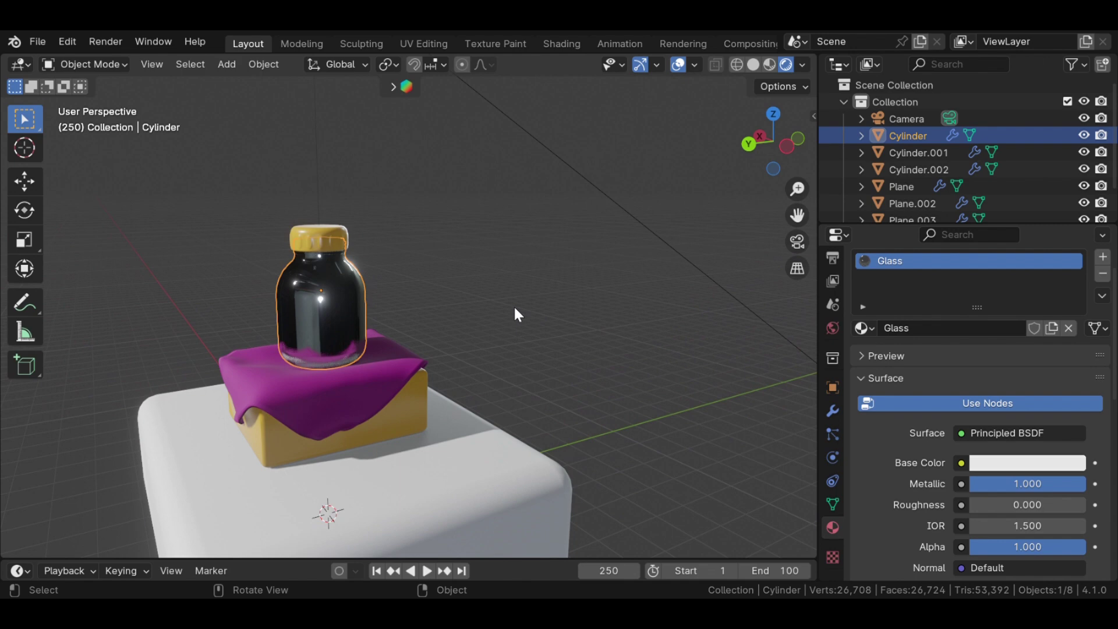
click(547, 46)
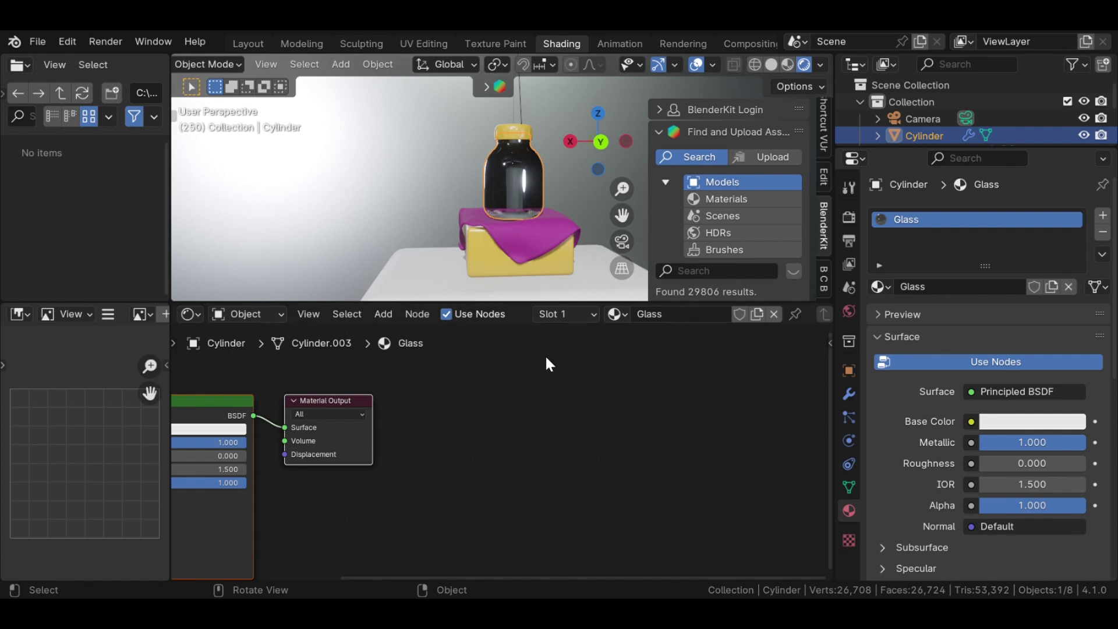
ctrl+scroll(548, 409, up, 2)
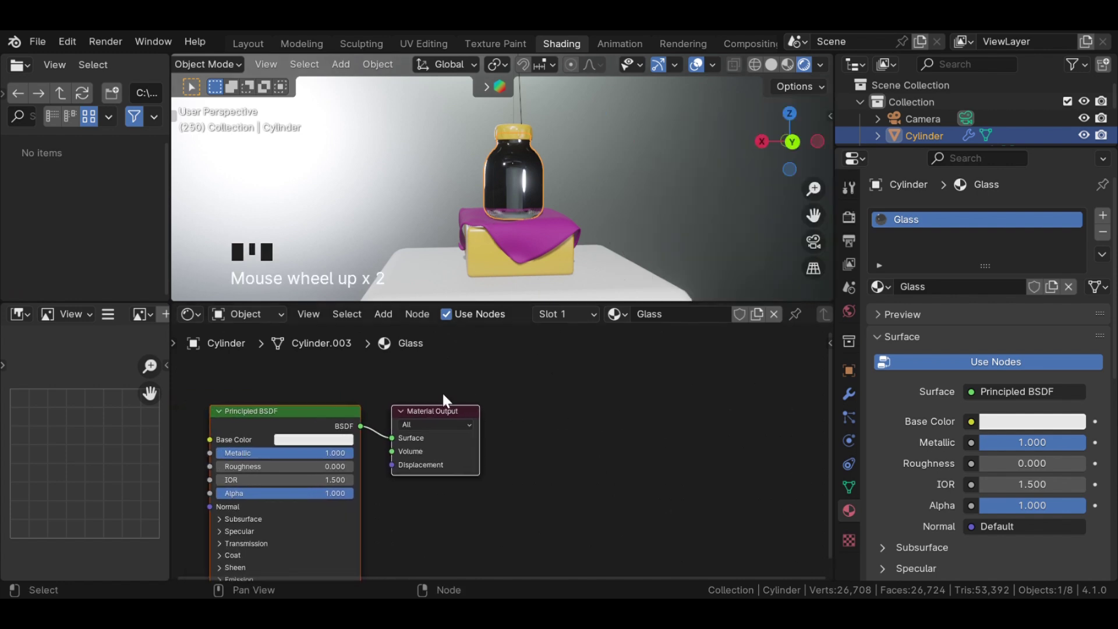
drag(442, 406, 759, 427)
click(519, 403)
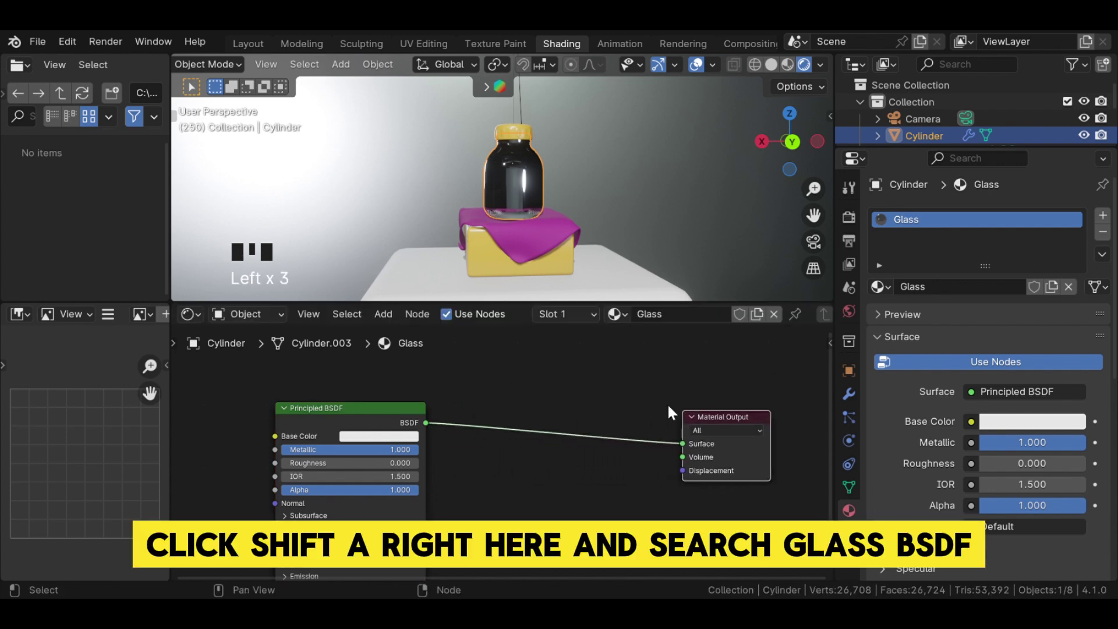
Step: Add a Glass BSDF node below the Principled BSDF
key(shift+a)
click(535, 387)
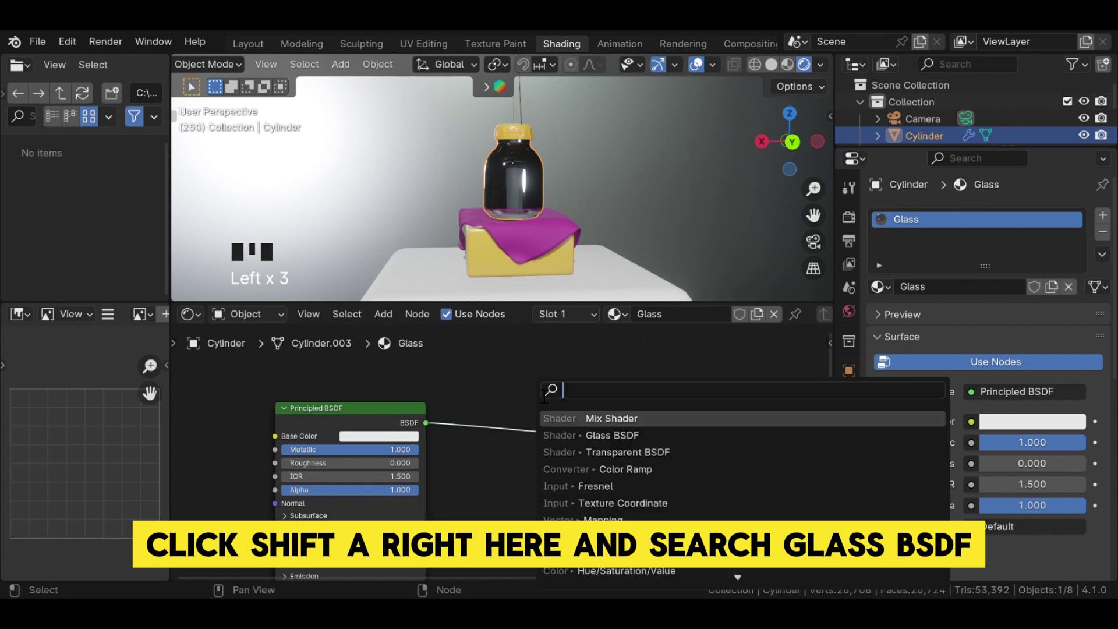
click(594, 435)
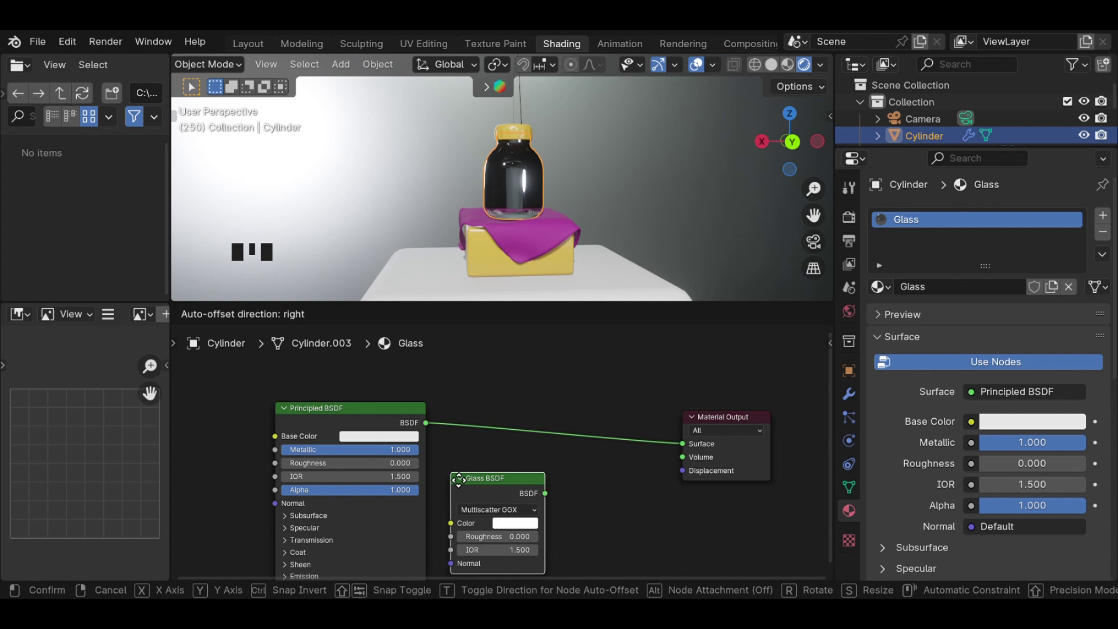
click(458, 479)
Step: Insert a Mix Shader before the output and connect Glass BSDF to its second Shader input
key(shift+a)
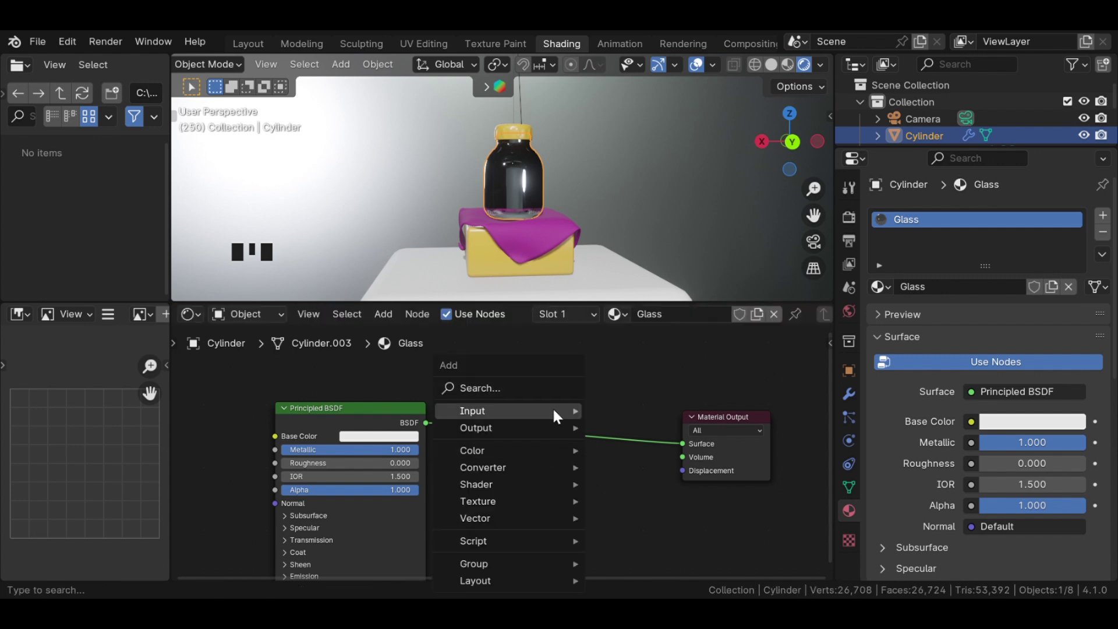
click(539, 391)
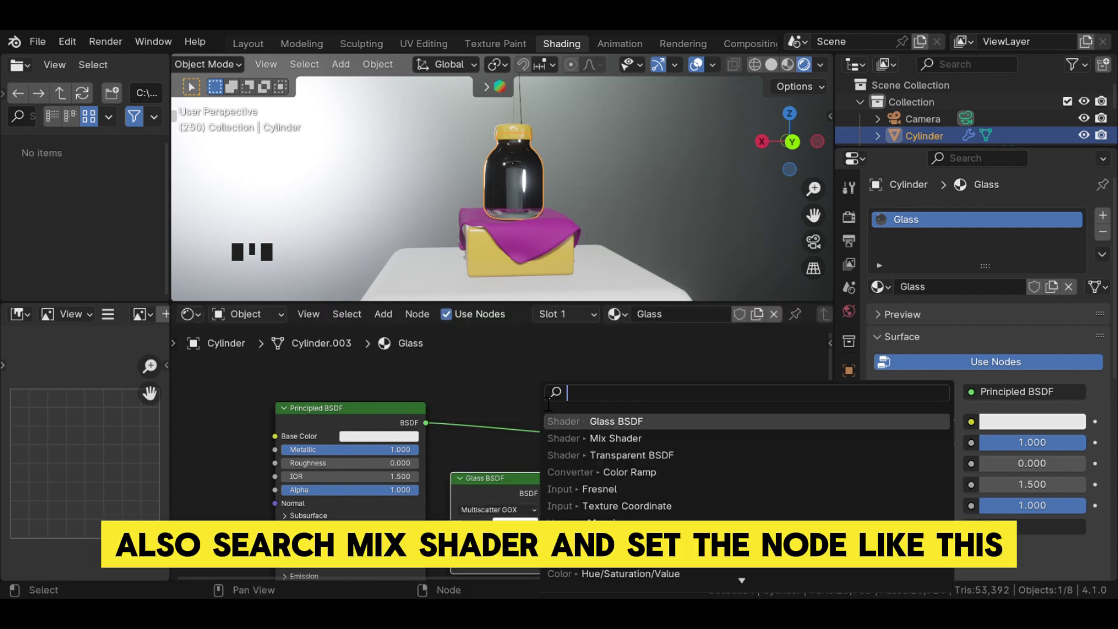
click(616, 438)
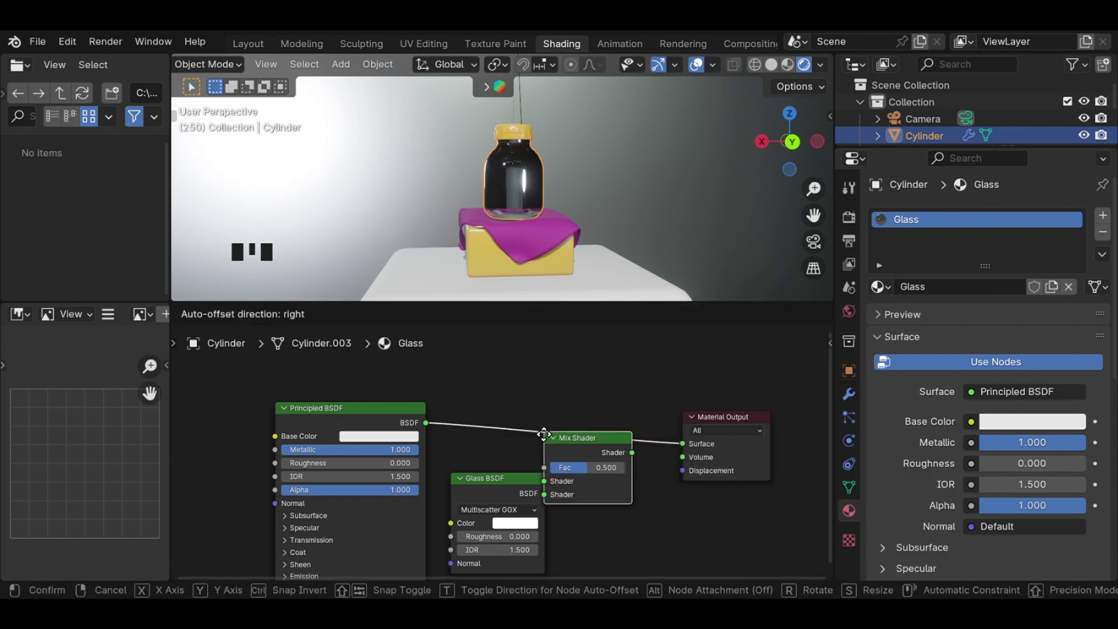
click(515, 422)
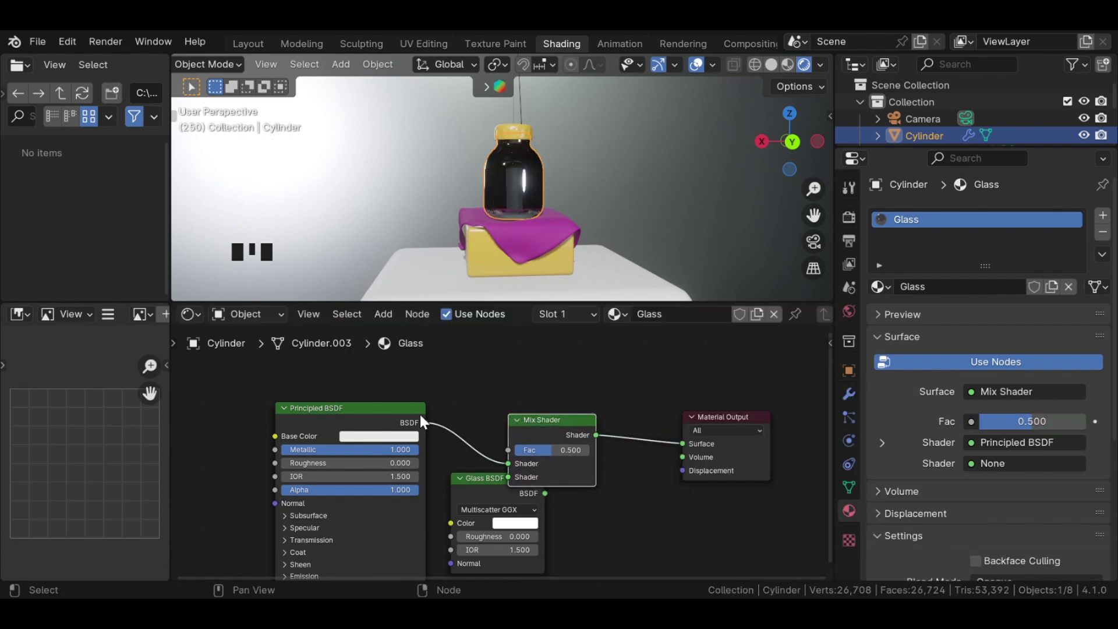
mouse_move(419, 413)
mouse_down()
mouse_move(365, 408)
mouse_move(347, 394)
mouse_up()
drag(471, 478, 409, 493)
drag(479, 498, 509, 477)
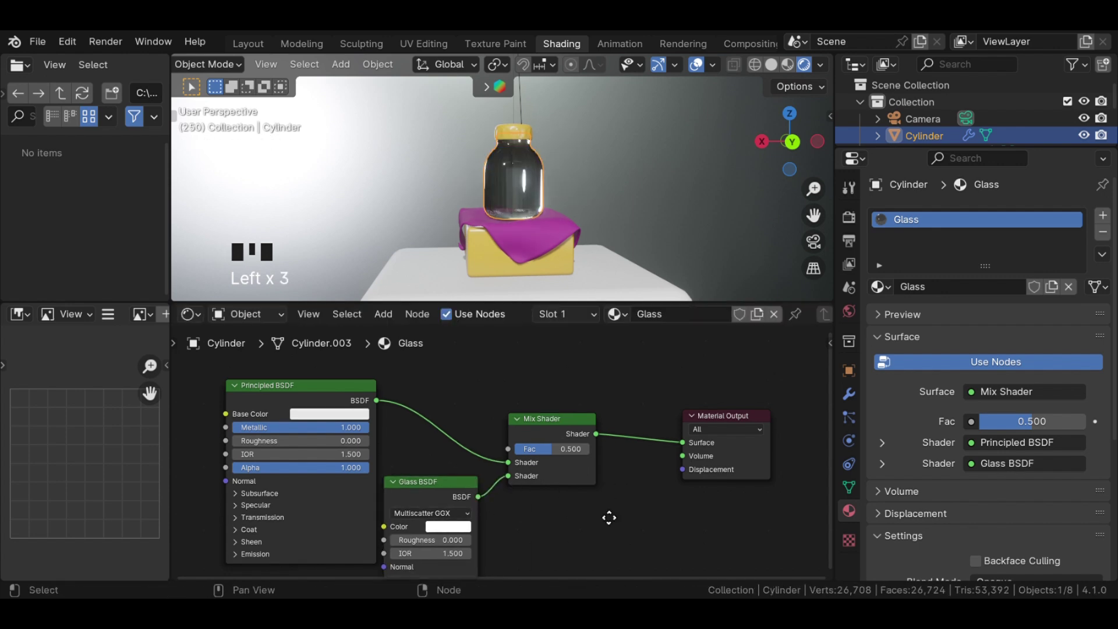
middle_drag(614, 483, 612, 461)
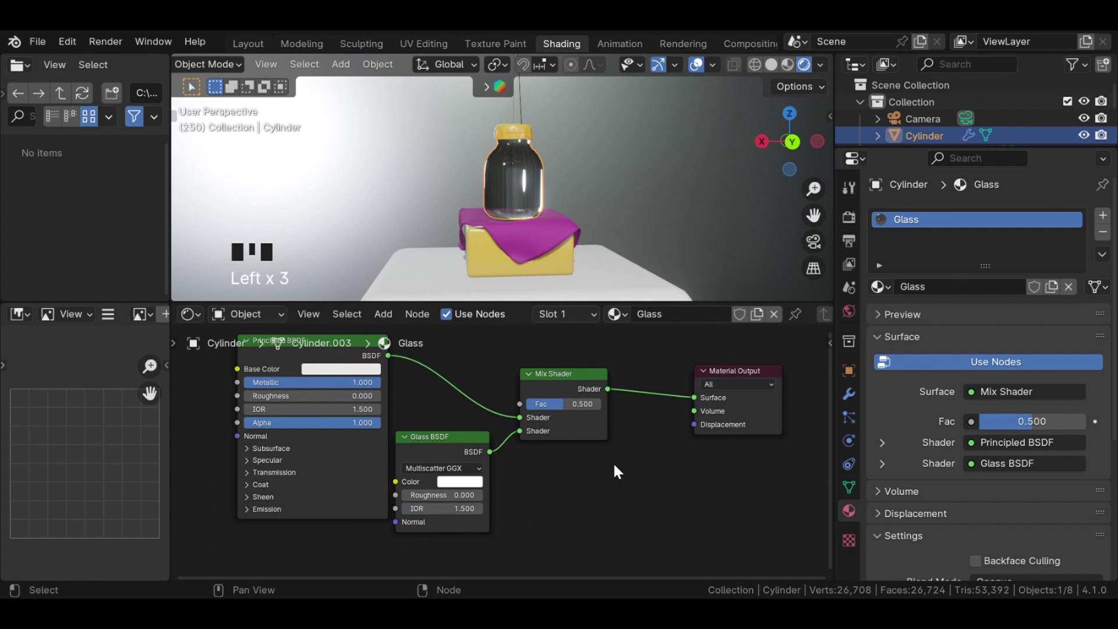
Step: Set Glass BSDF IOR and Mix Shader Fac to 0.8, and move Material Output further right
click(455, 510)
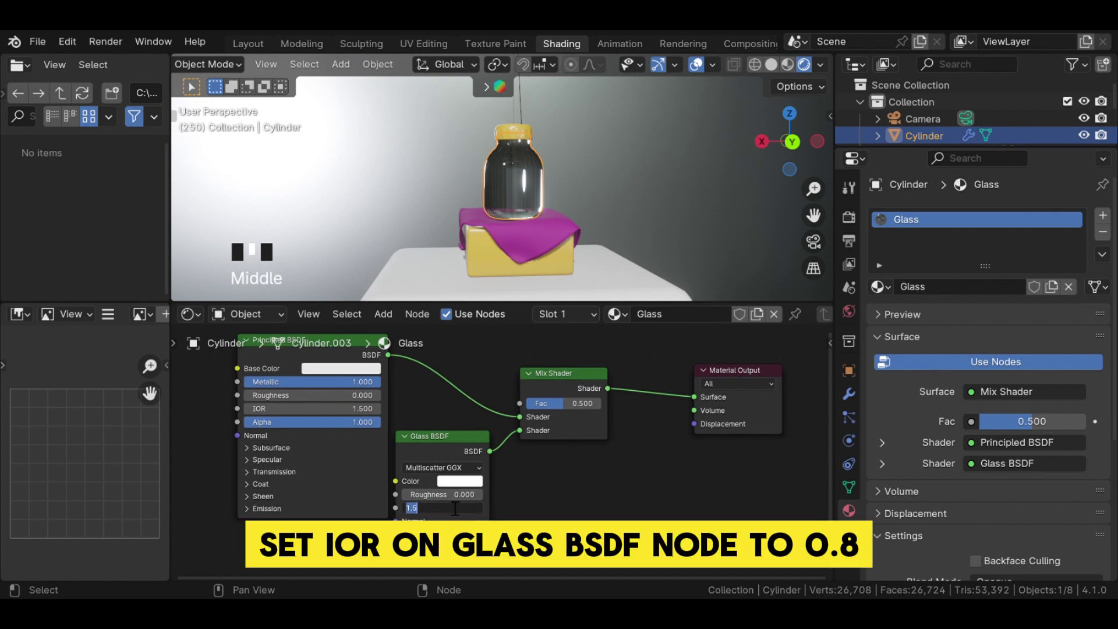
text(0.8)
key(Return)
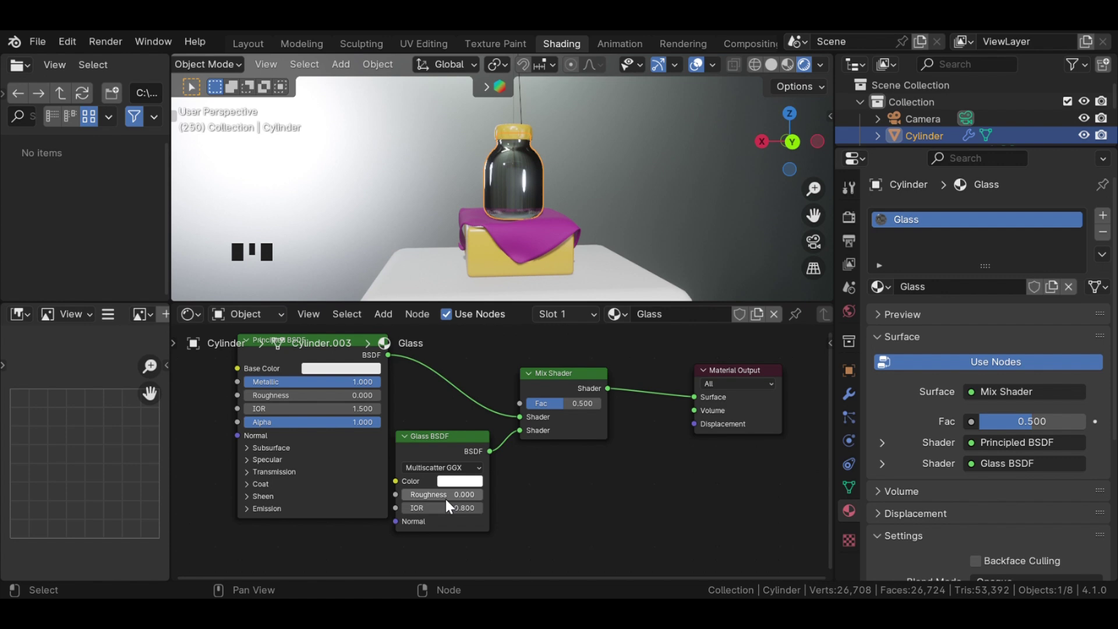
click(559, 404)
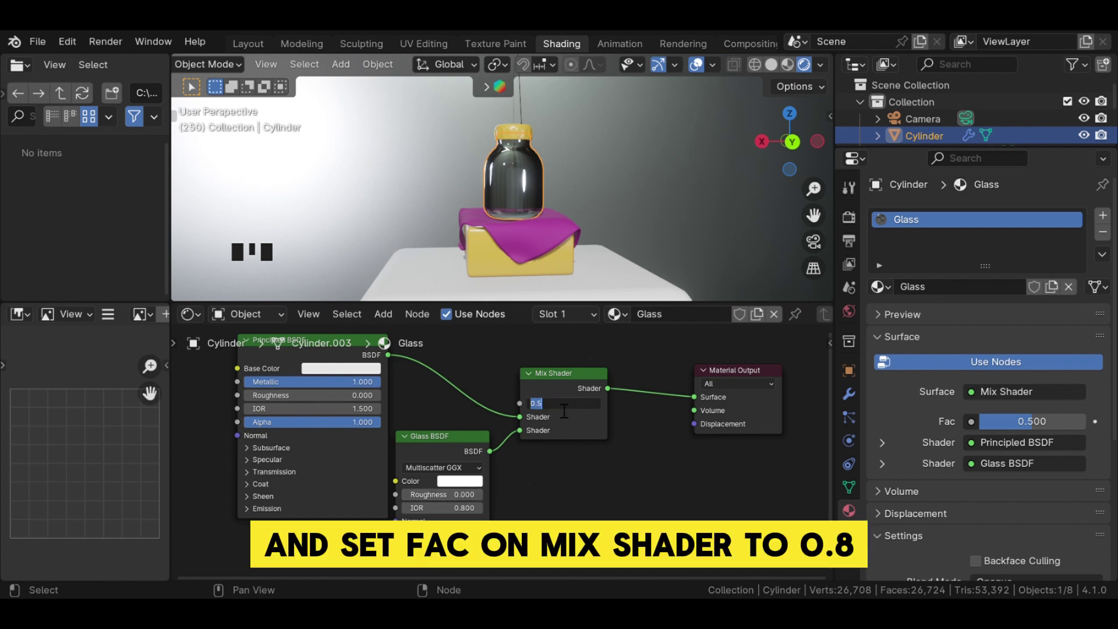
click(564, 410)
text(8)
key(Return)
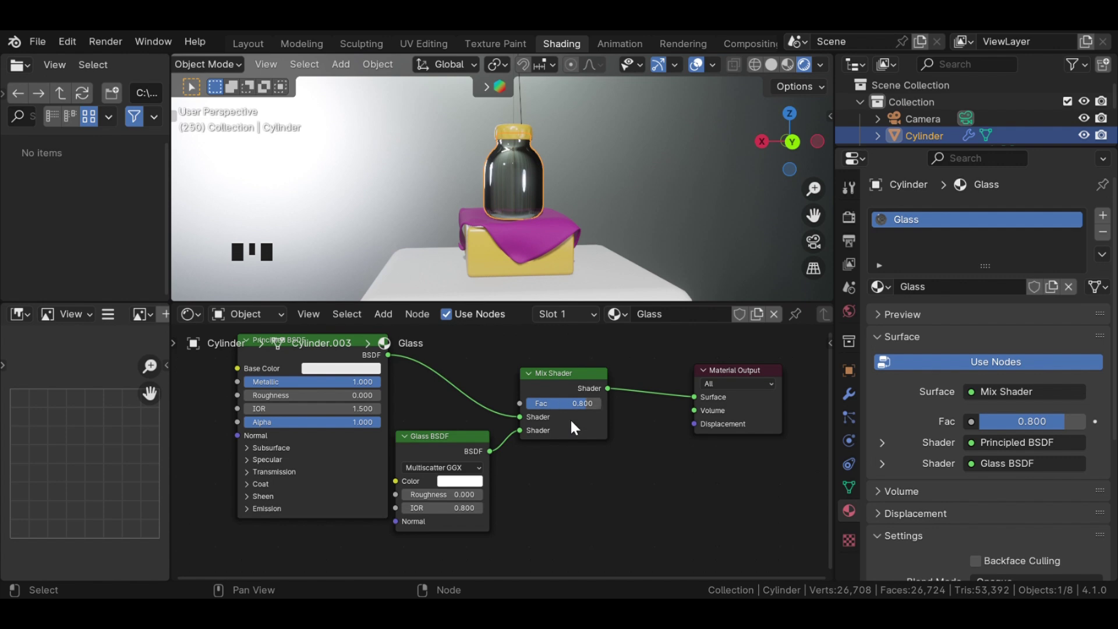
middle_drag(702, 487, 561, 468)
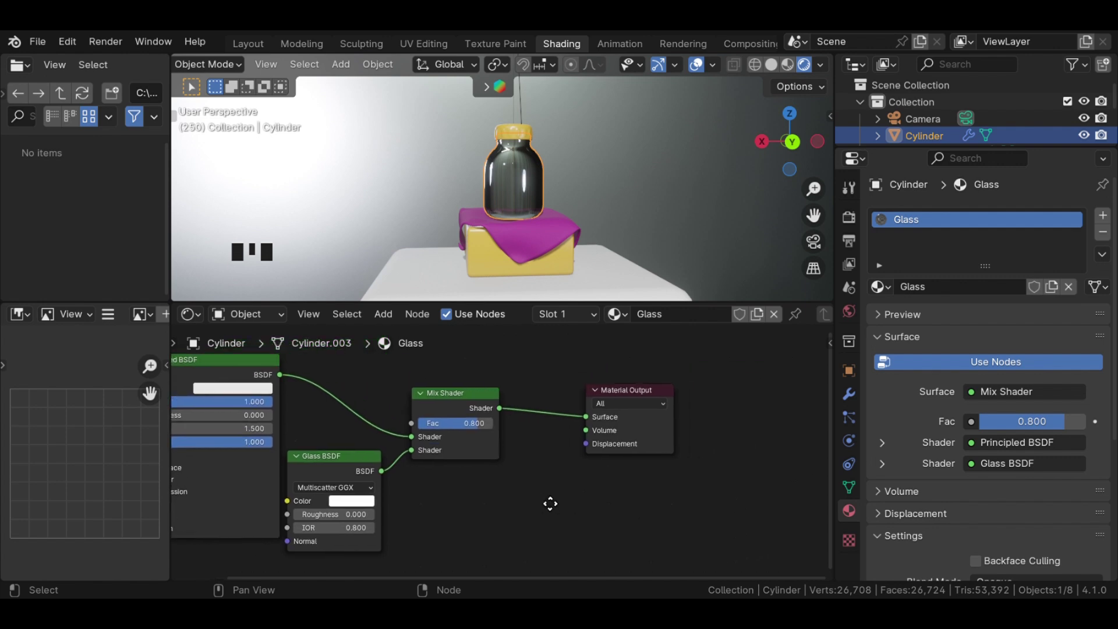
drag(621, 393, 771, 410)
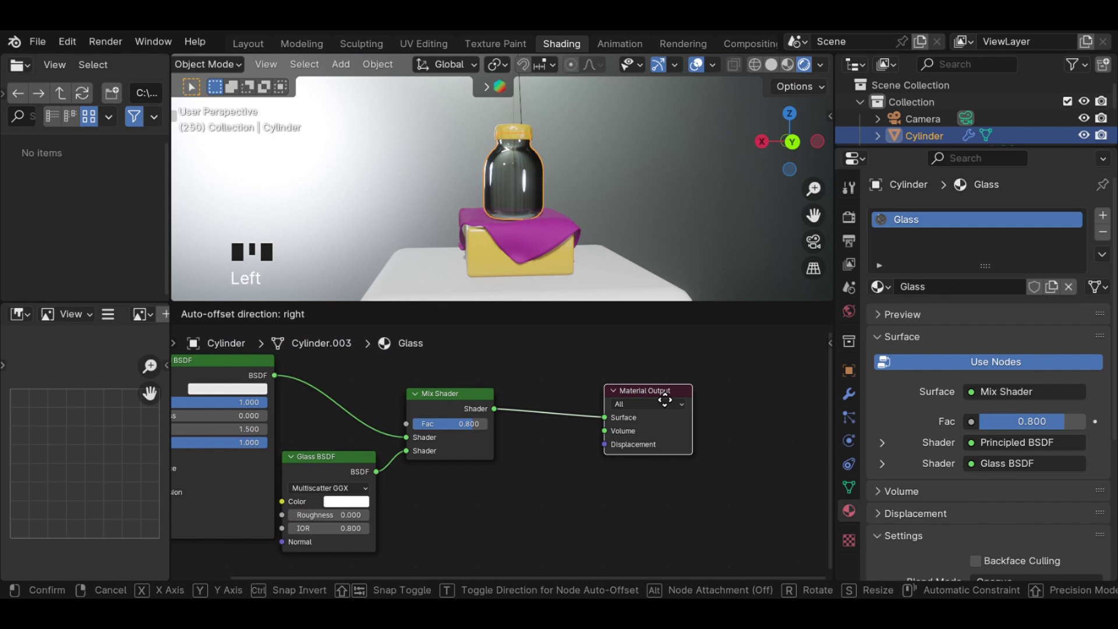
Step: Add a Transparent BSDF node below the Mix Shader
key(shift+a)
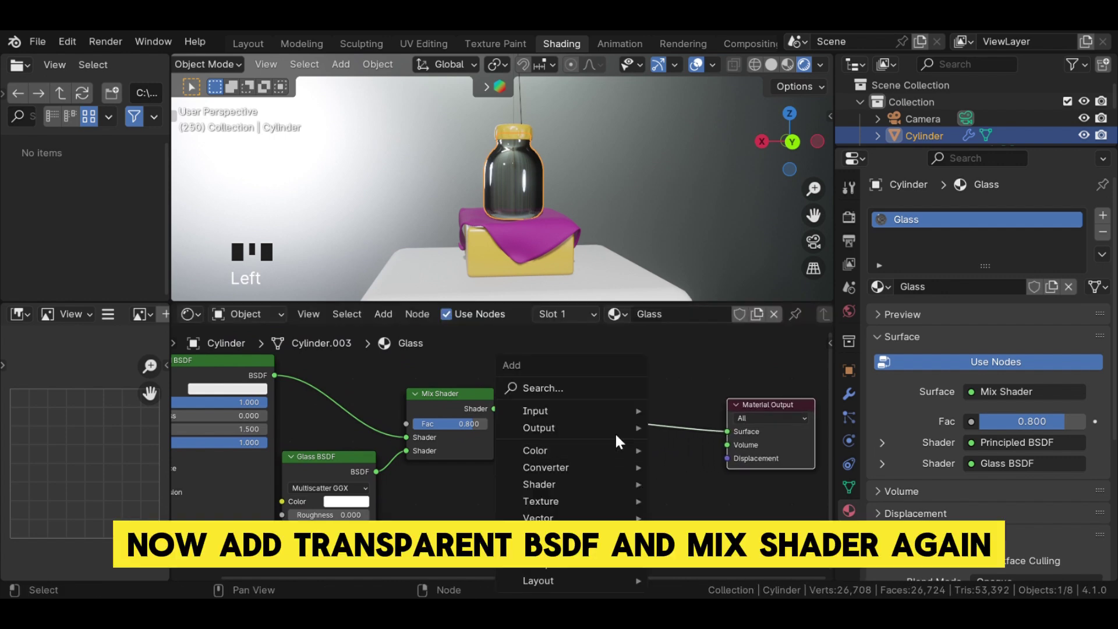
click(603, 390)
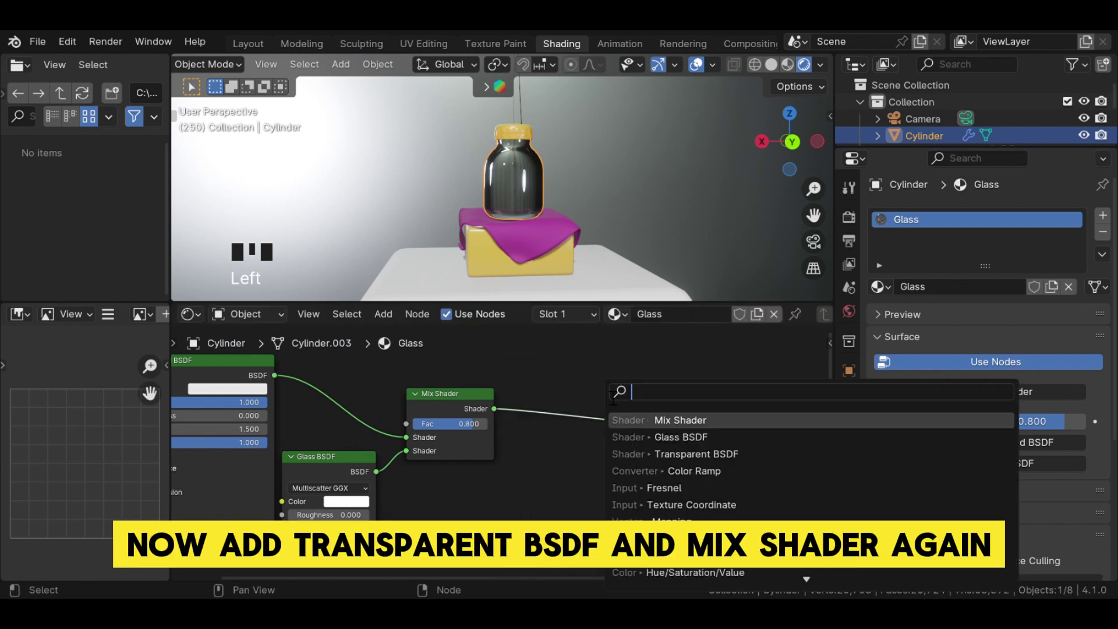
key(Down)
key(Down)
key(Return)
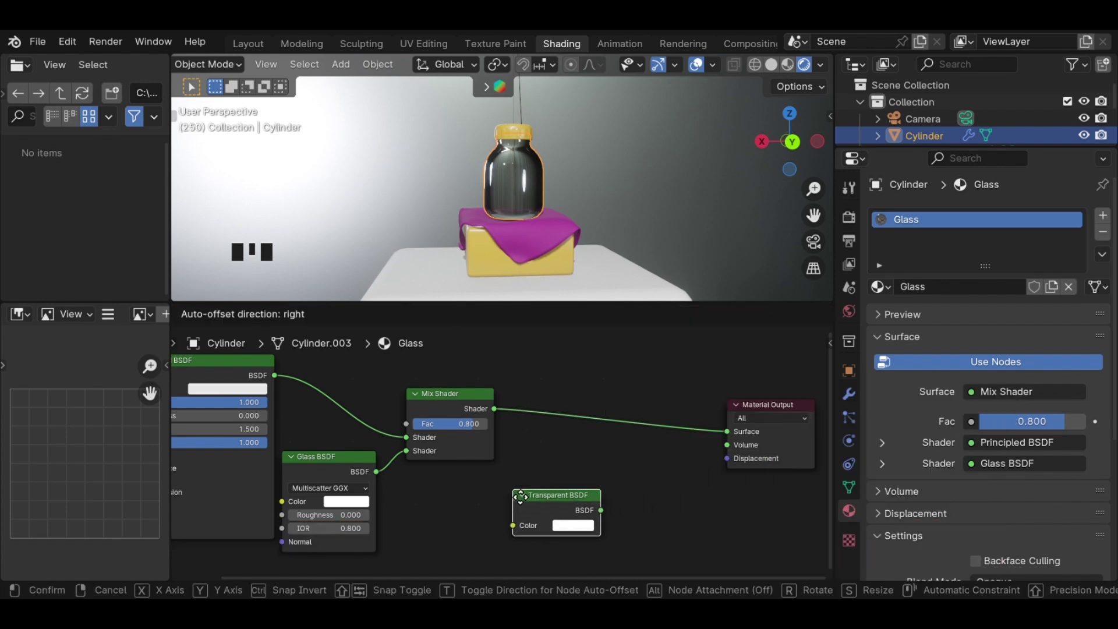
click(530, 466)
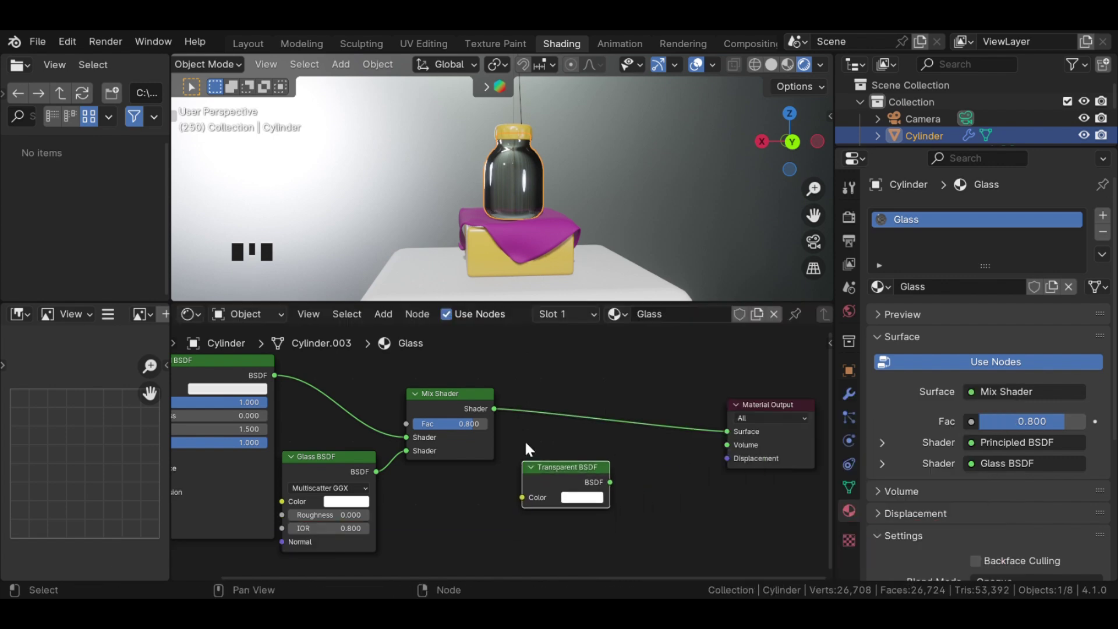
Step: Insert a second Mix Shader (Fac 0.5) before Material Output, fed by the Transparent BSDF
key(shift+a)
click(543, 386)
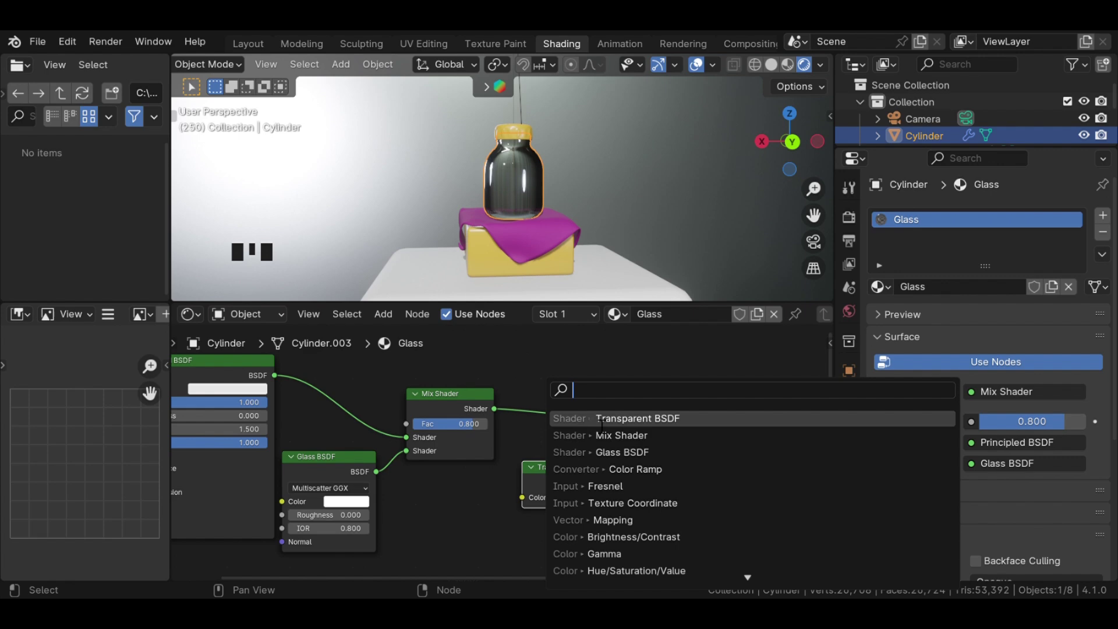
key(Down)
key(Return)
click(613, 409)
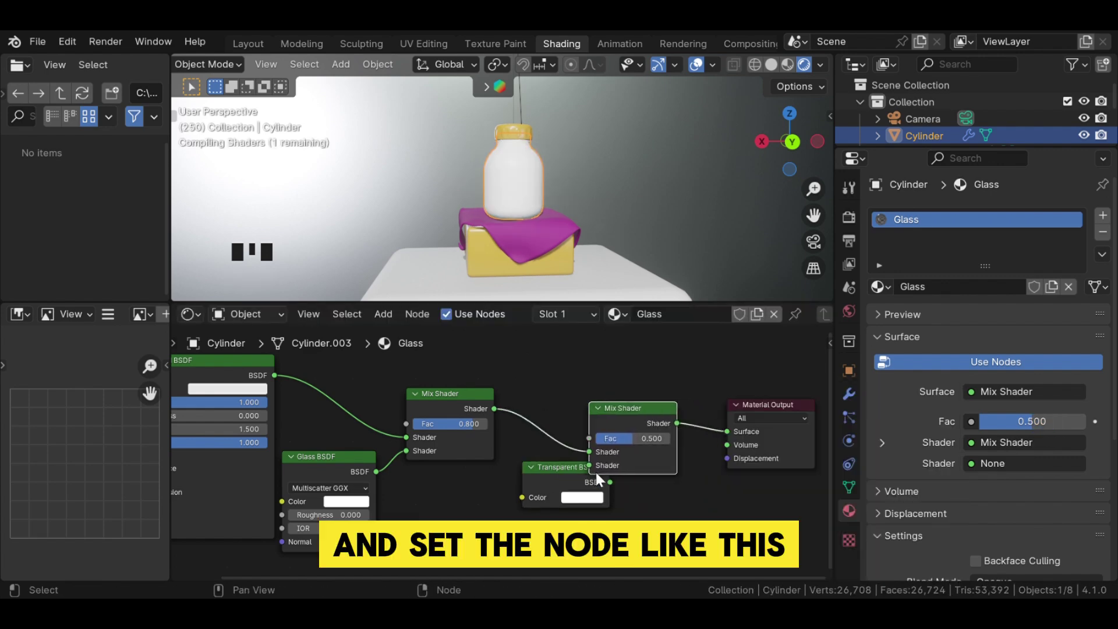
mouse_move(568, 469)
mouse_down()
mouse_move(517, 495)
mouse_move(578, 467)
mouse_up()
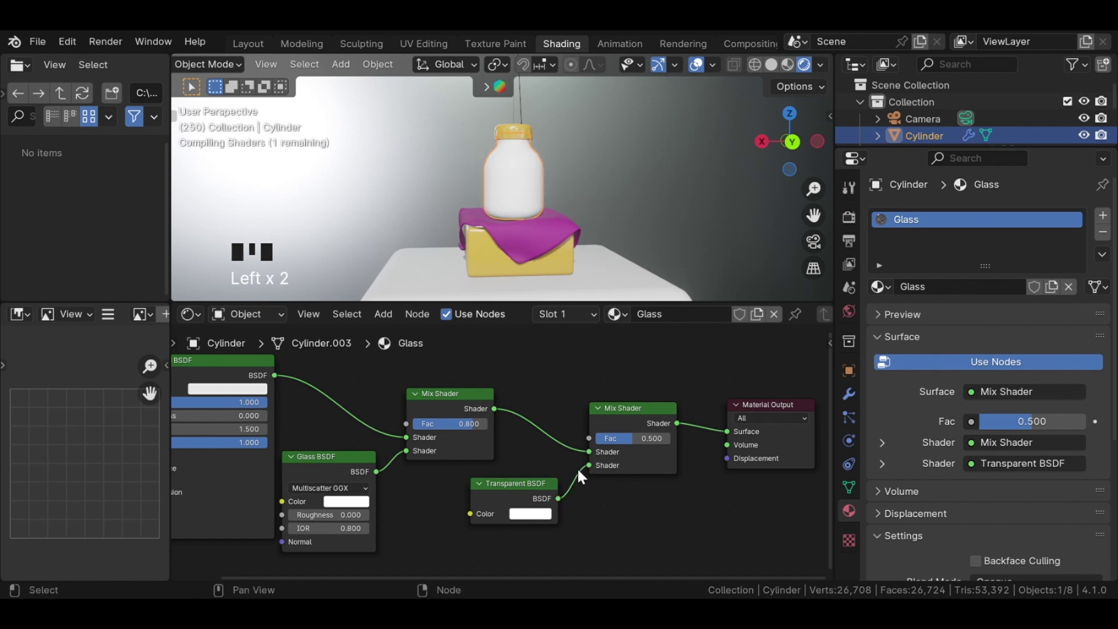
Step: Set the second Mix Shader's Fac to 0.4
click(661, 450)
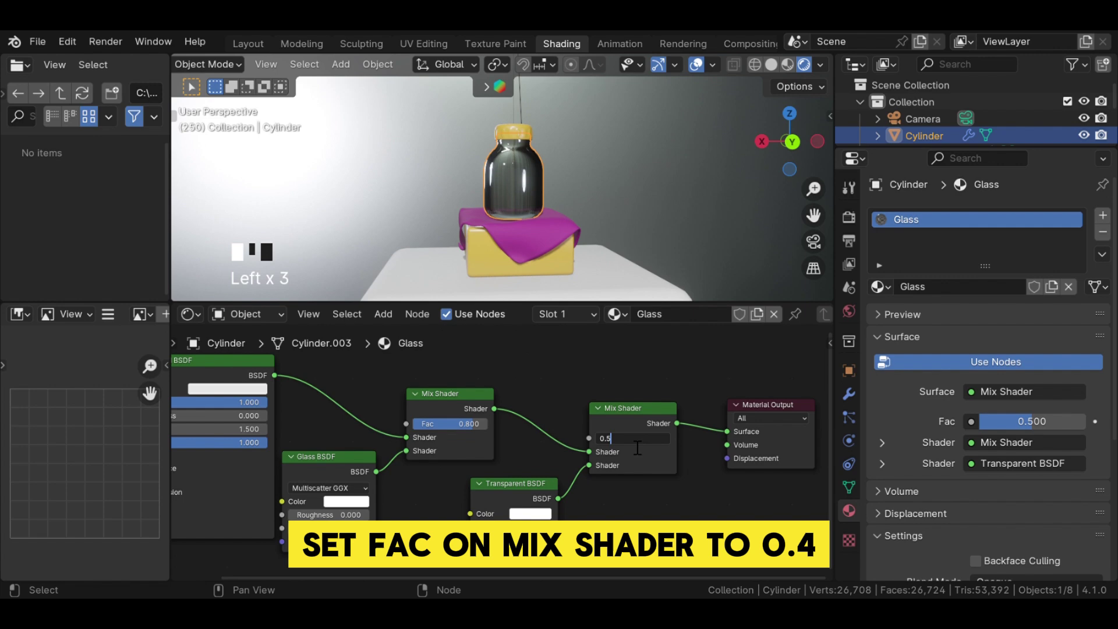
text(4)
key(Return)
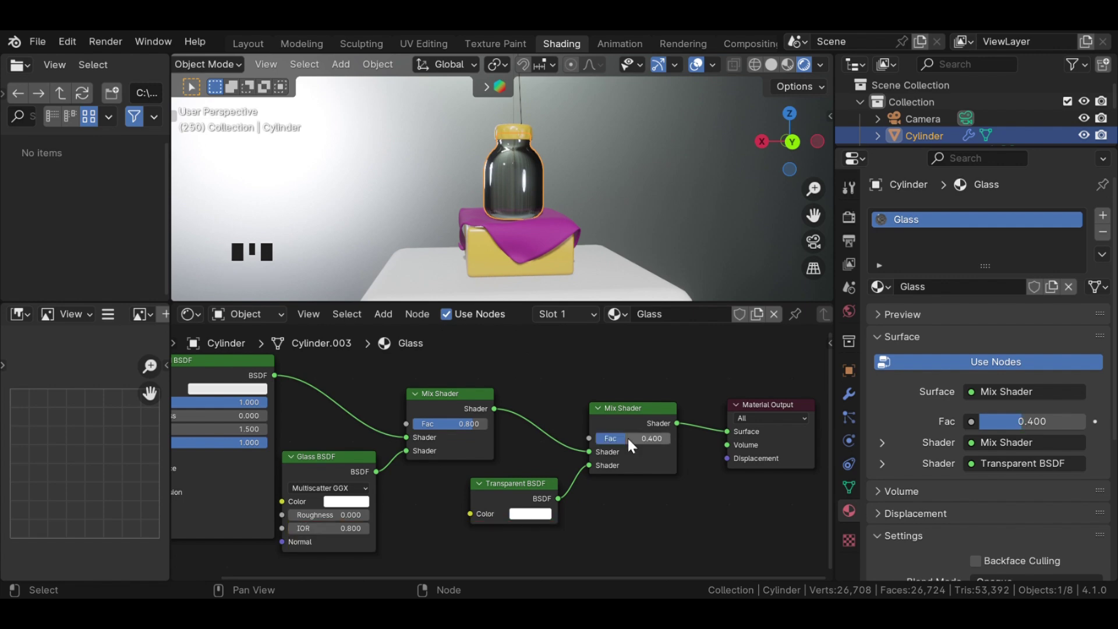
scroll(573, 177, up, 3)
middle_drag(570, 175, 597, 235)
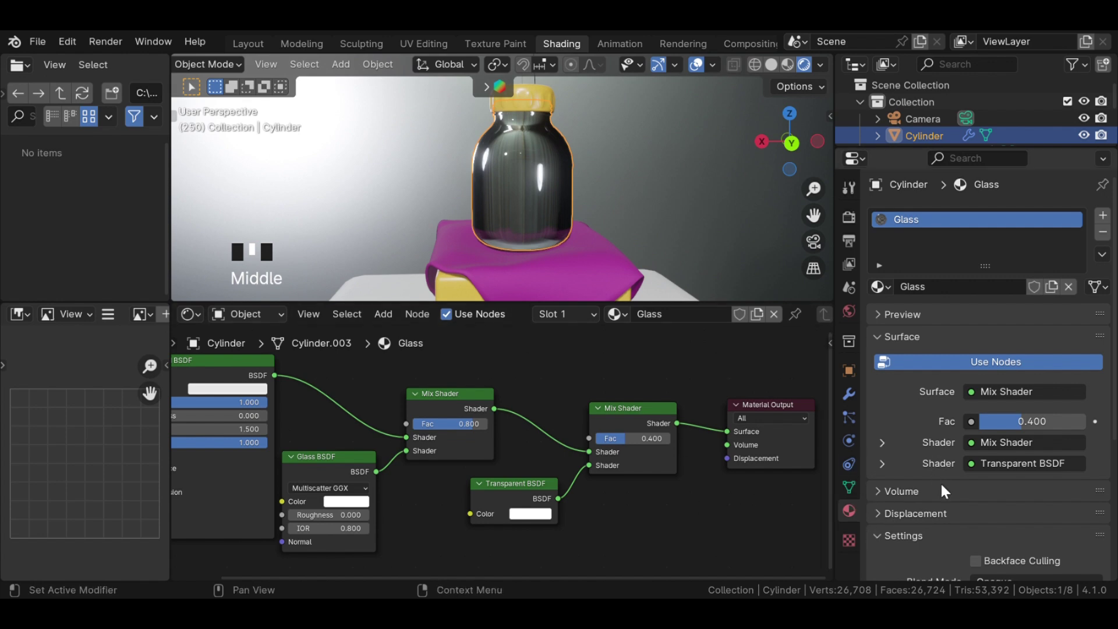
scroll(949, 468, down, 1)
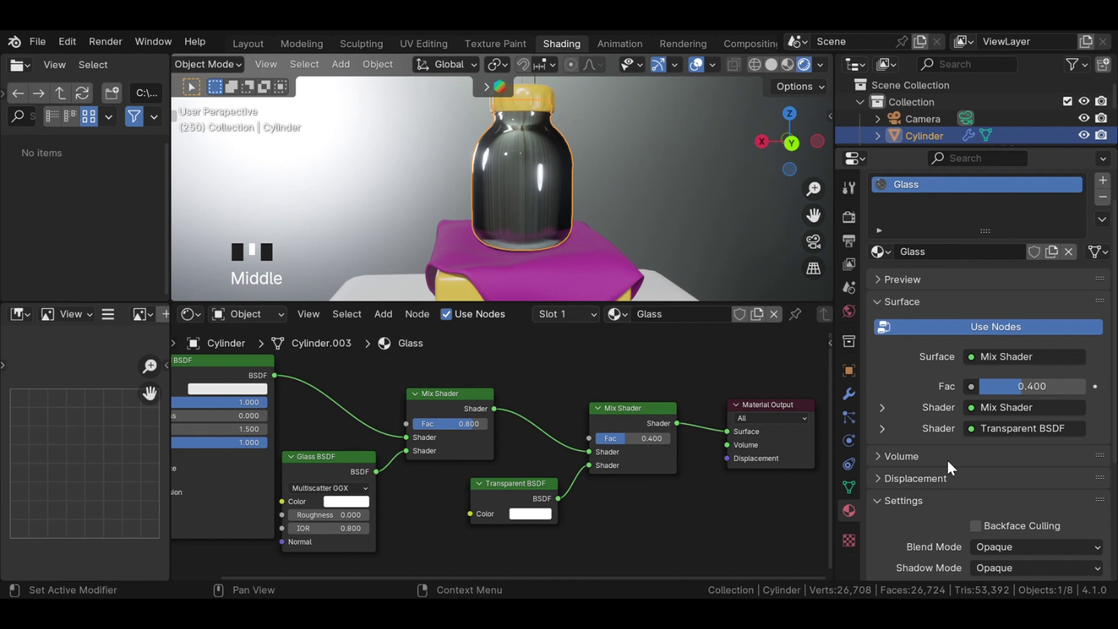
scroll(947, 459, down, 1)
scroll(947, 458, down, 1)
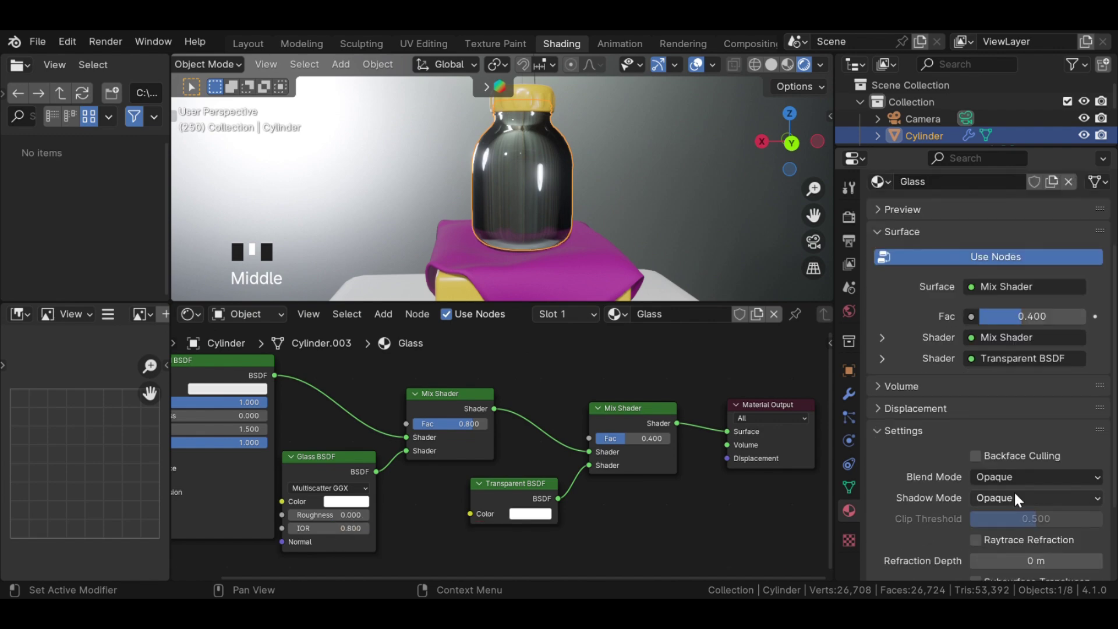
Step: Set the material Blend Mode to Alpha Clip and Shadow Mode to Alpha Hashed
click(987, 477)
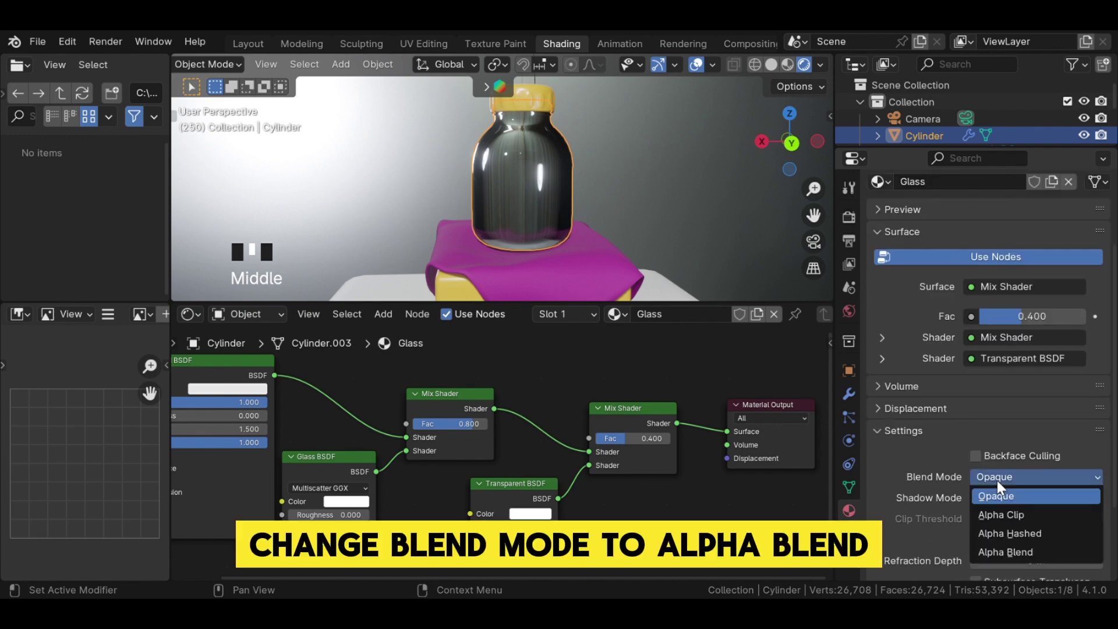
click(1016, 515)
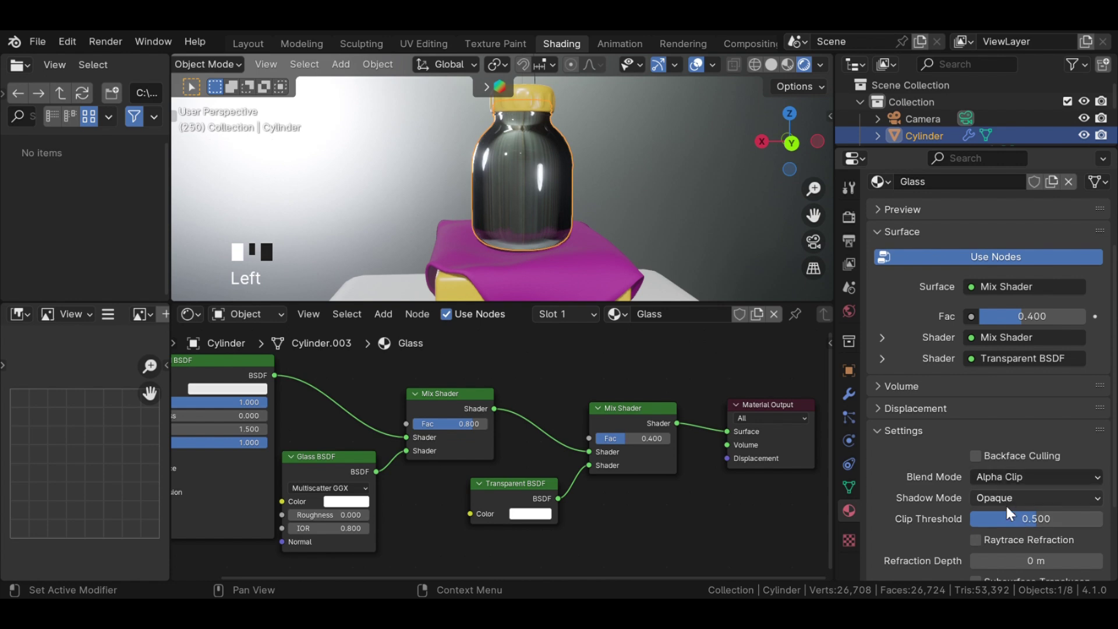
click(997, 497)
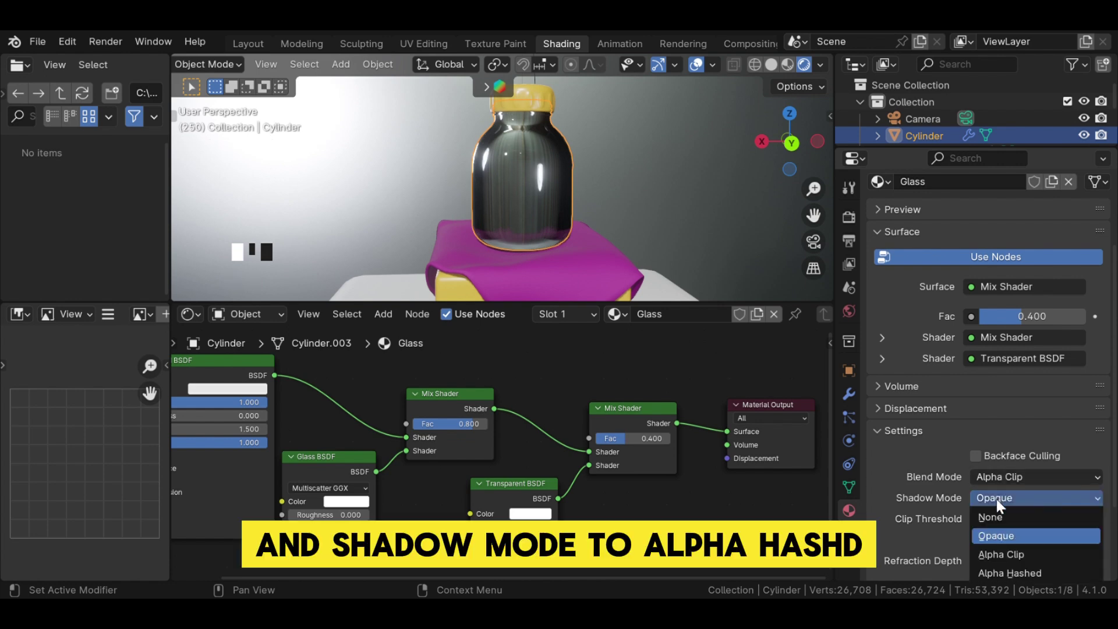
click(1024, 572)
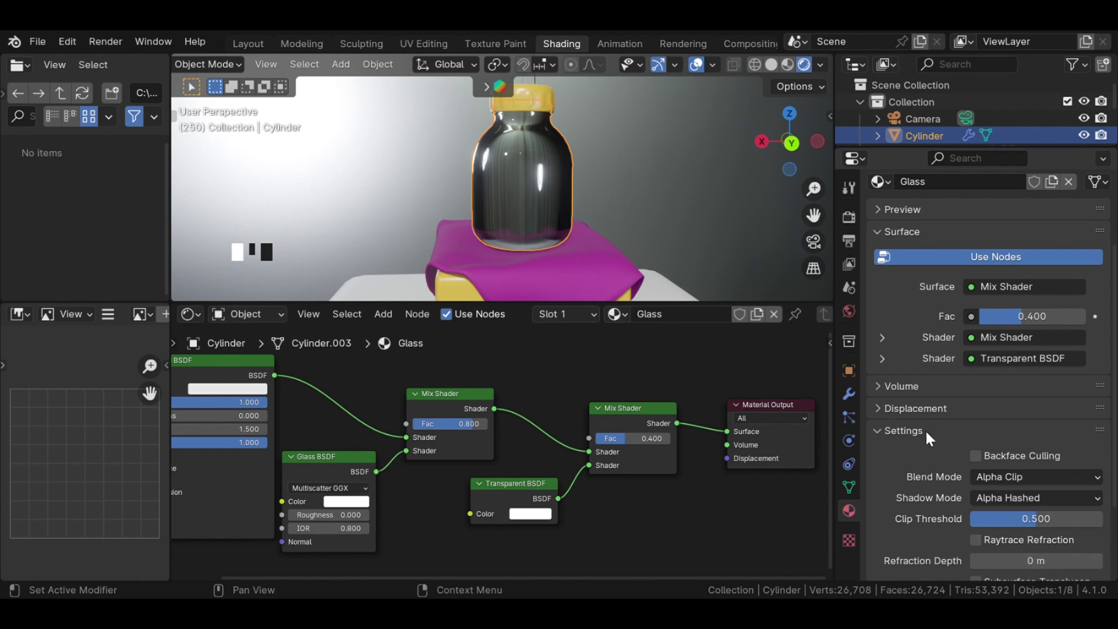
scroll(943, 427, up, 2)
scroll(961, 425, down, 1)
scroll(961, 426, down, 2)
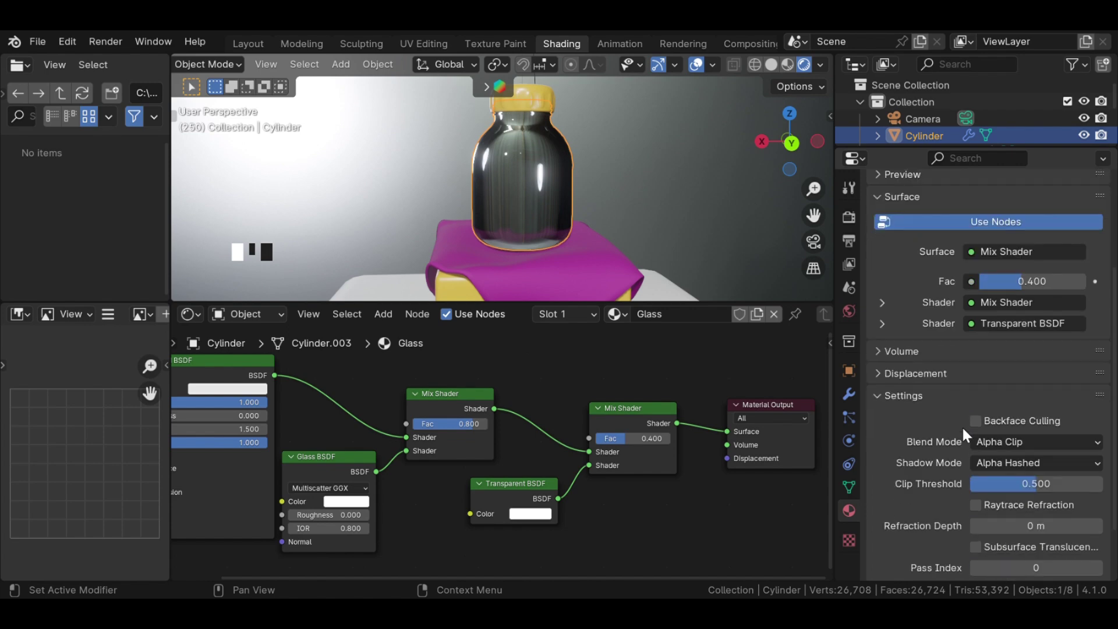
scroll(961, 425, down, 2)
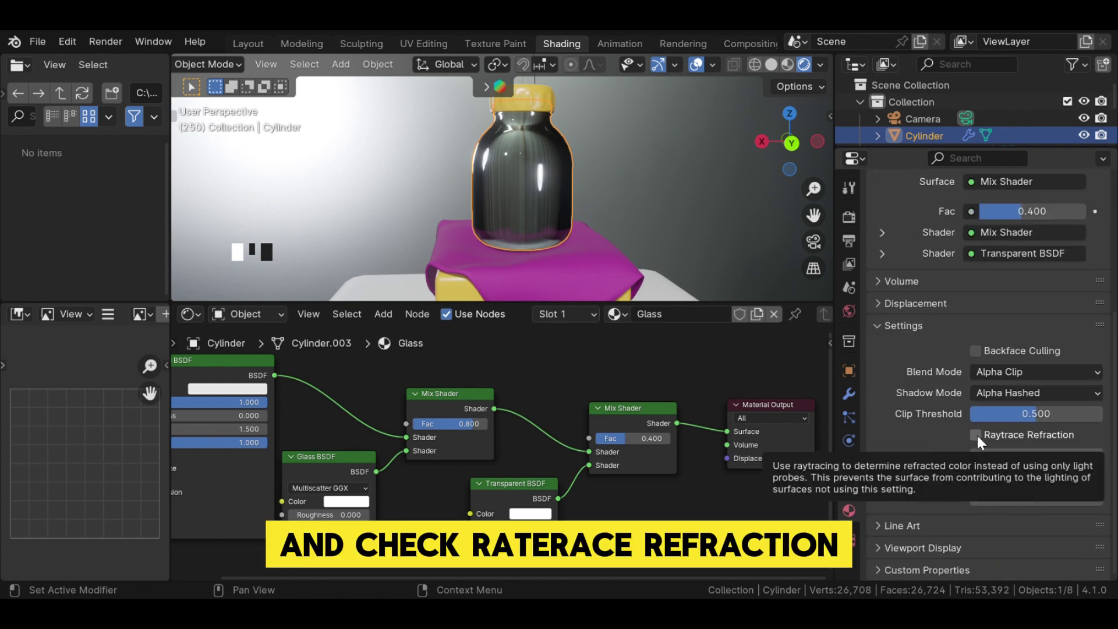
Step: Enable Raytrace Refraction on the Glass material with a 0.1 m Refraction Depth
click(977, 435)
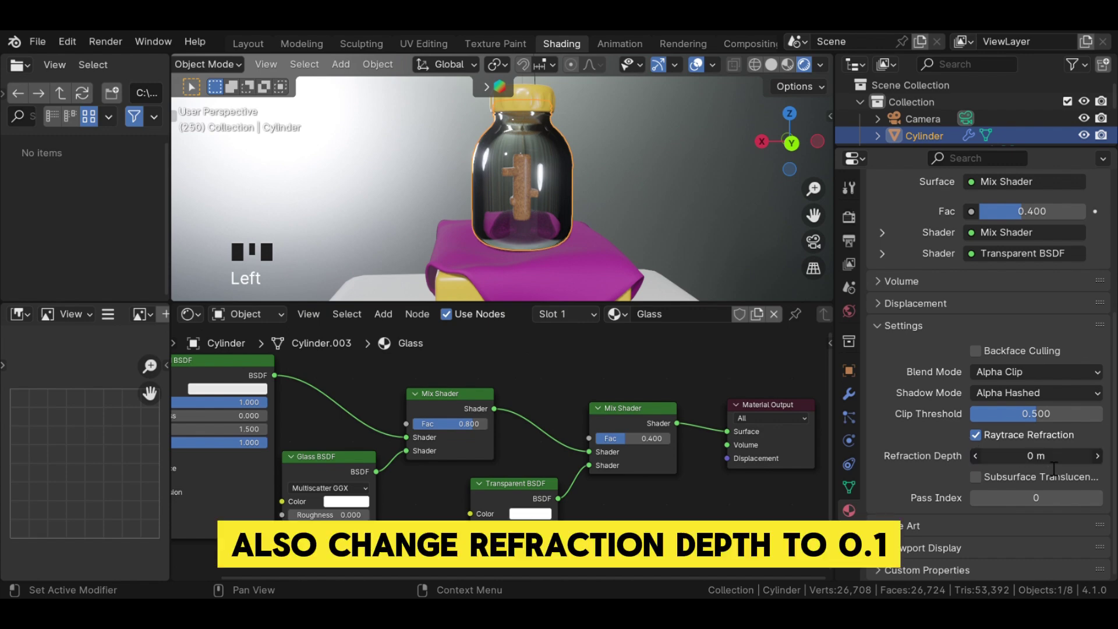
click(1005, 458)
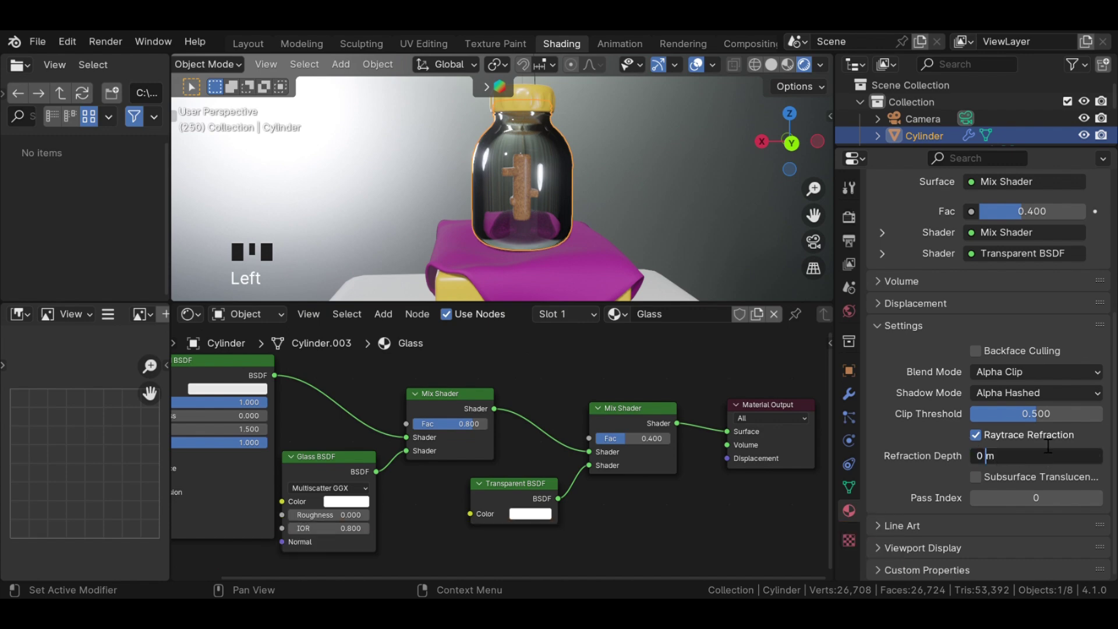
text(.1)
key(Return)
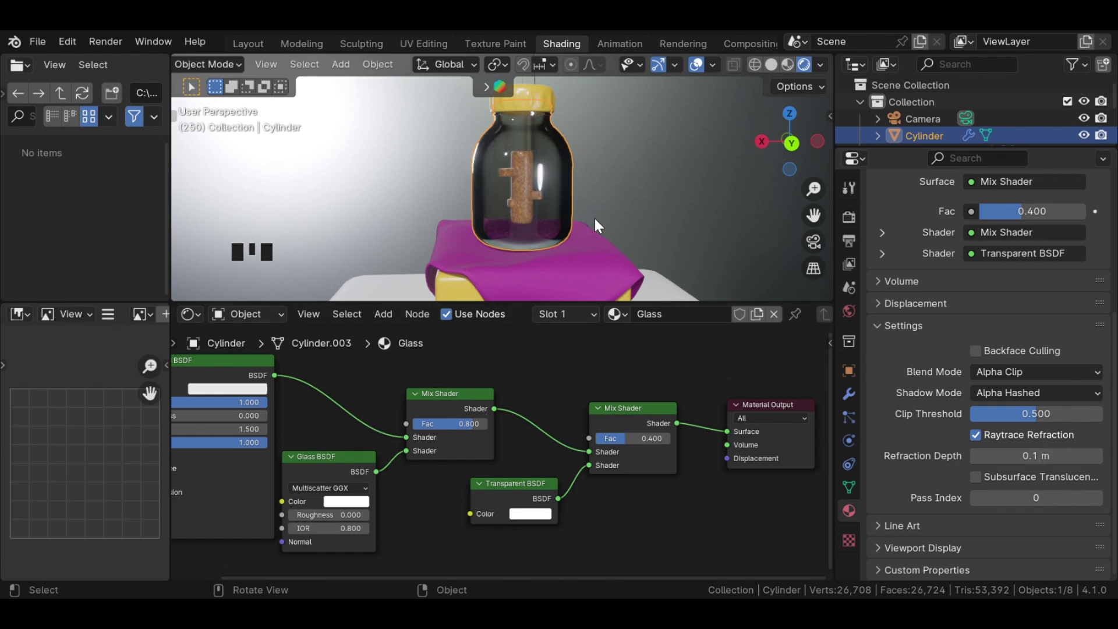
scroll(594, 218, up, 2)
mouse_move(594, 213)
middle_down()
mouse_move(622, 221)
mouse_move(440, 207)
middle_up()
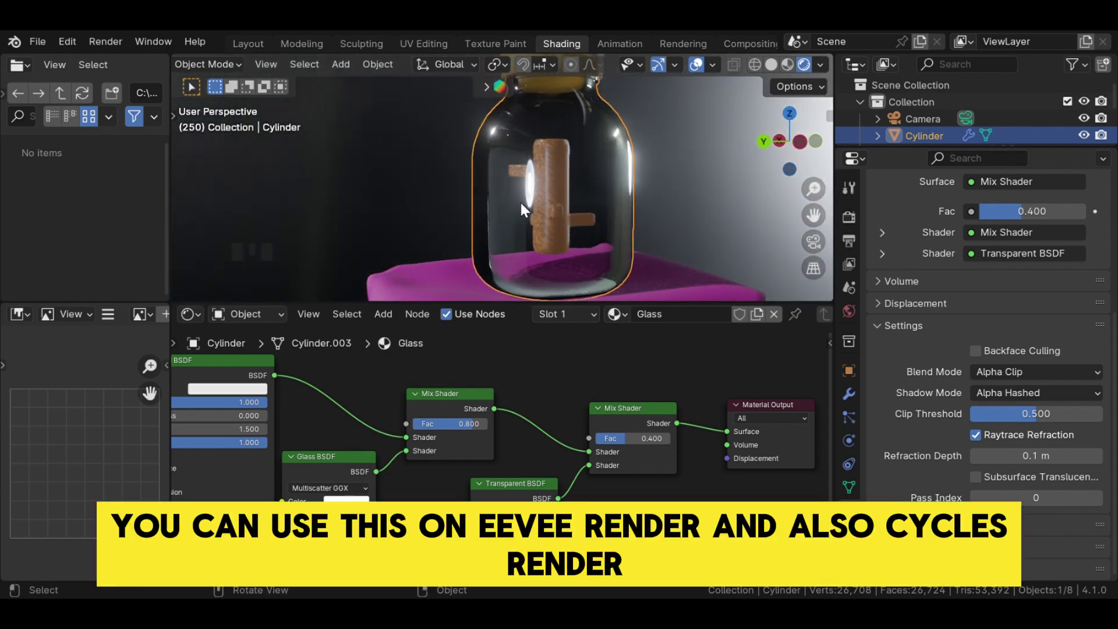
scroll(520, 201, down, 2)
mouse_move(550, 205)
middle_down()
mouse_move(784, 203)
mouse_move(776, 210)
middle_up()
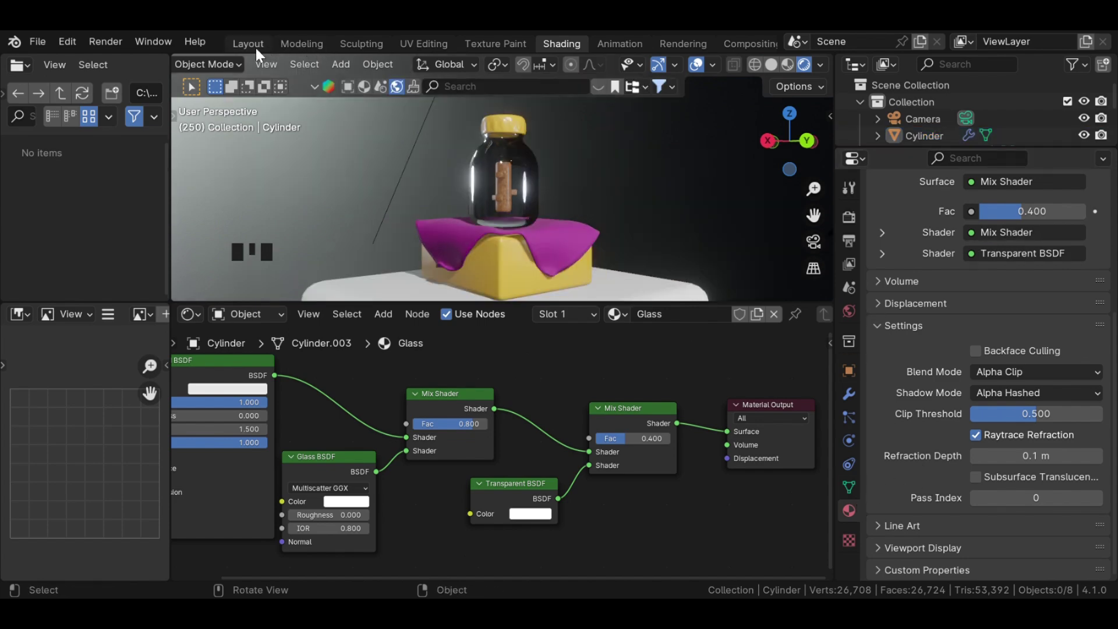
Step: Drive the world Color with an Environment Texture using the river_highsky HDR image
click(254, 45)
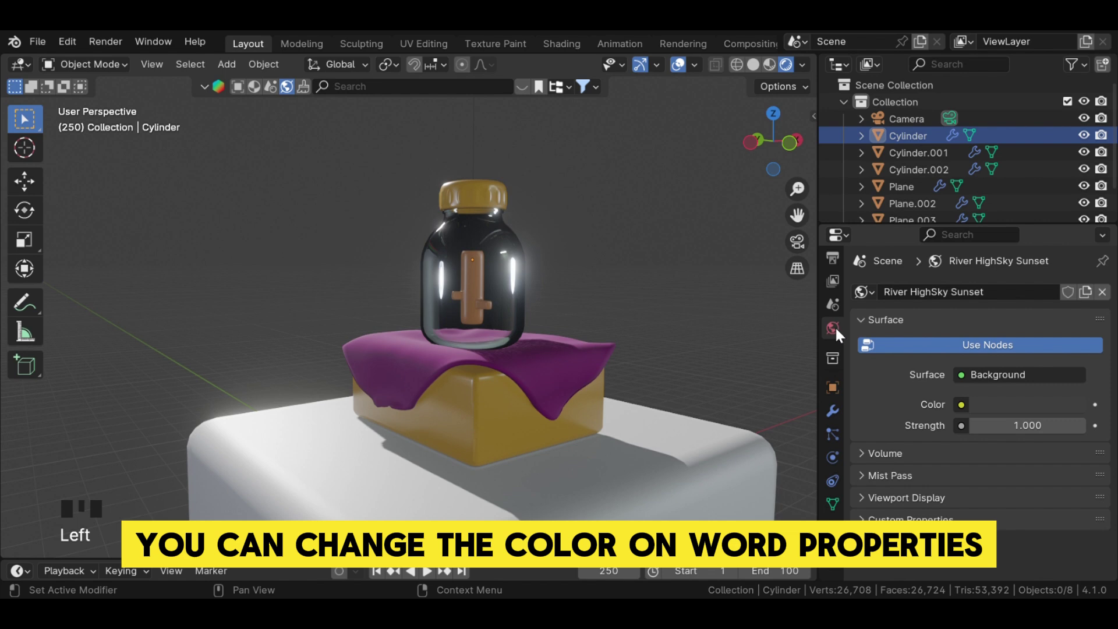
click(961, 405)
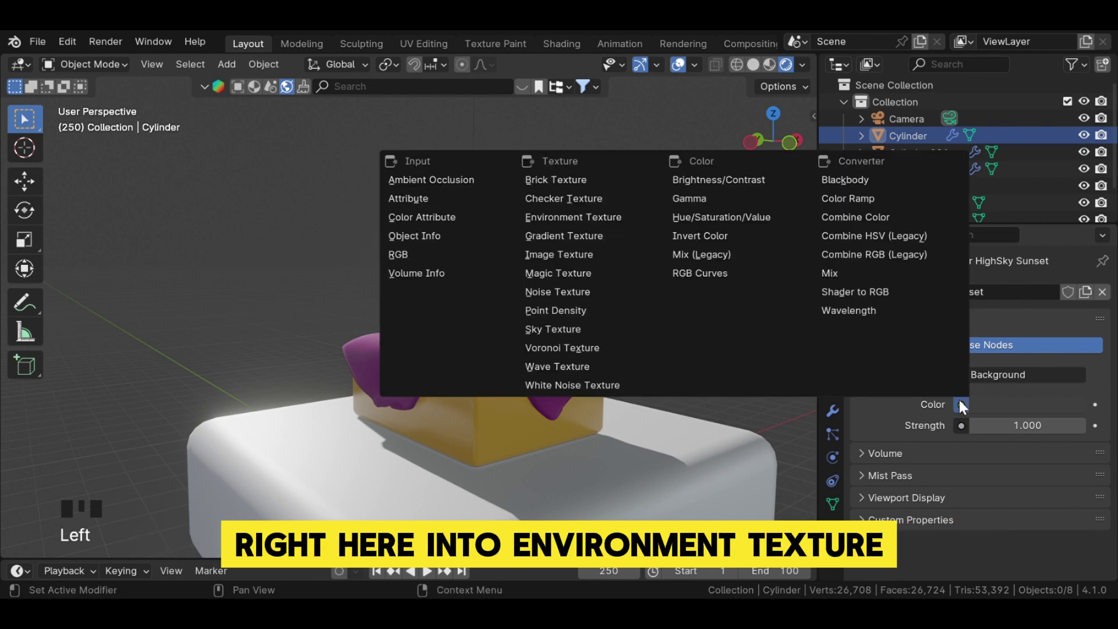
click(588, 222)
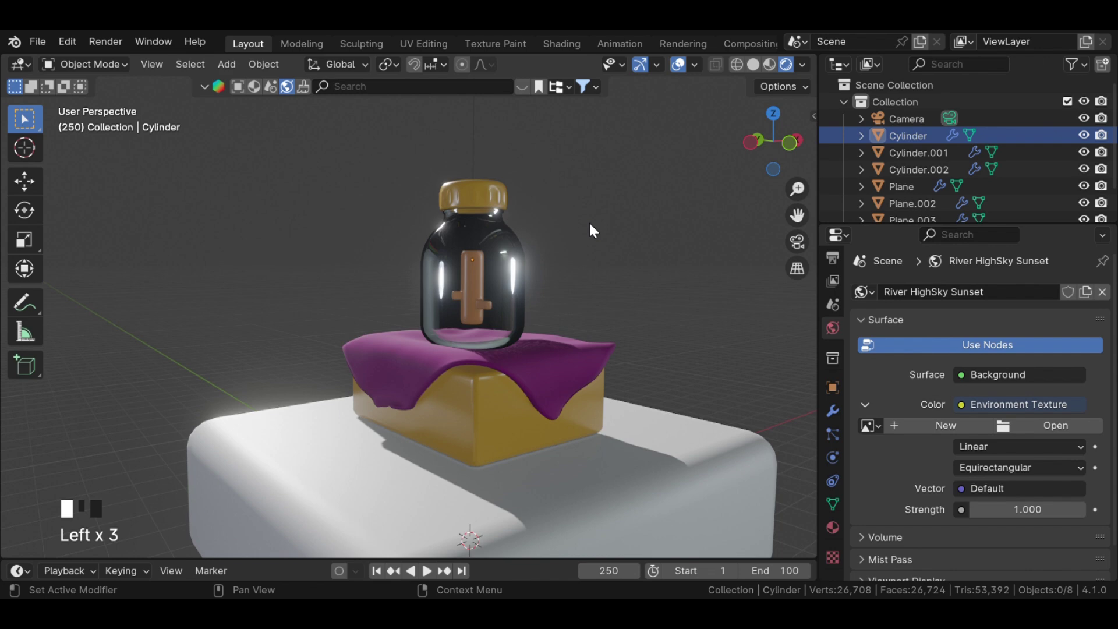
click(1003, 423)
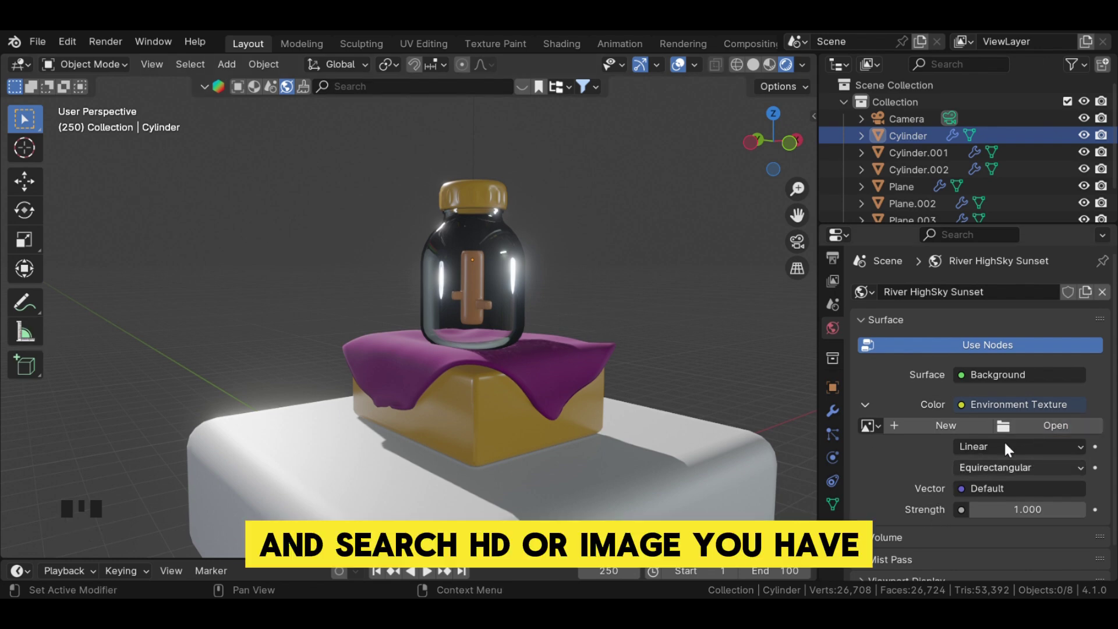
click(869, 425)
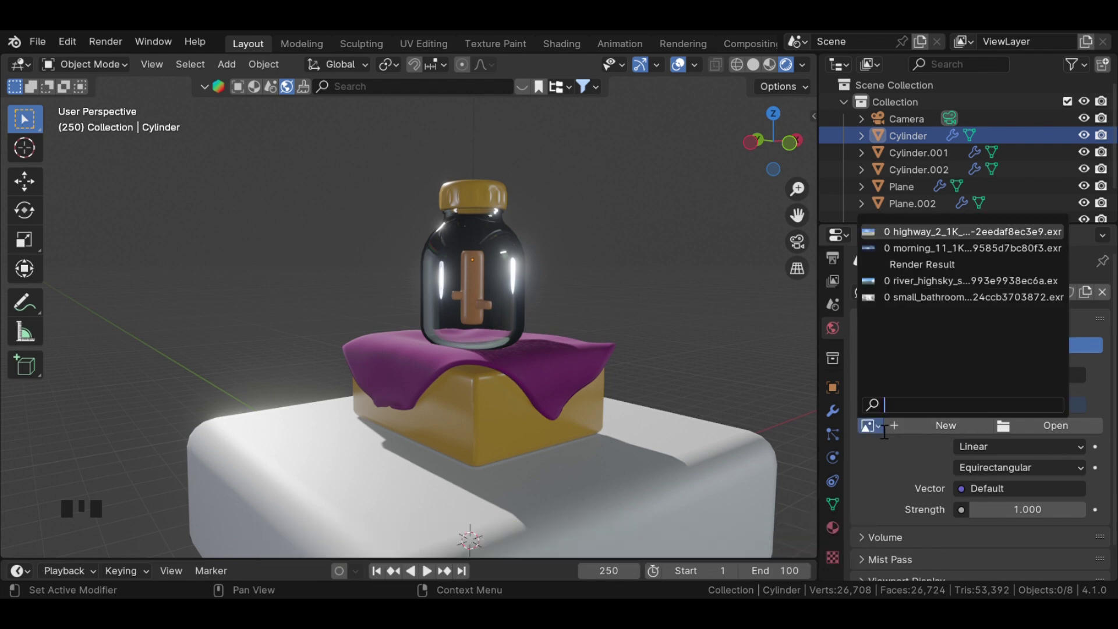
click(938, 282)
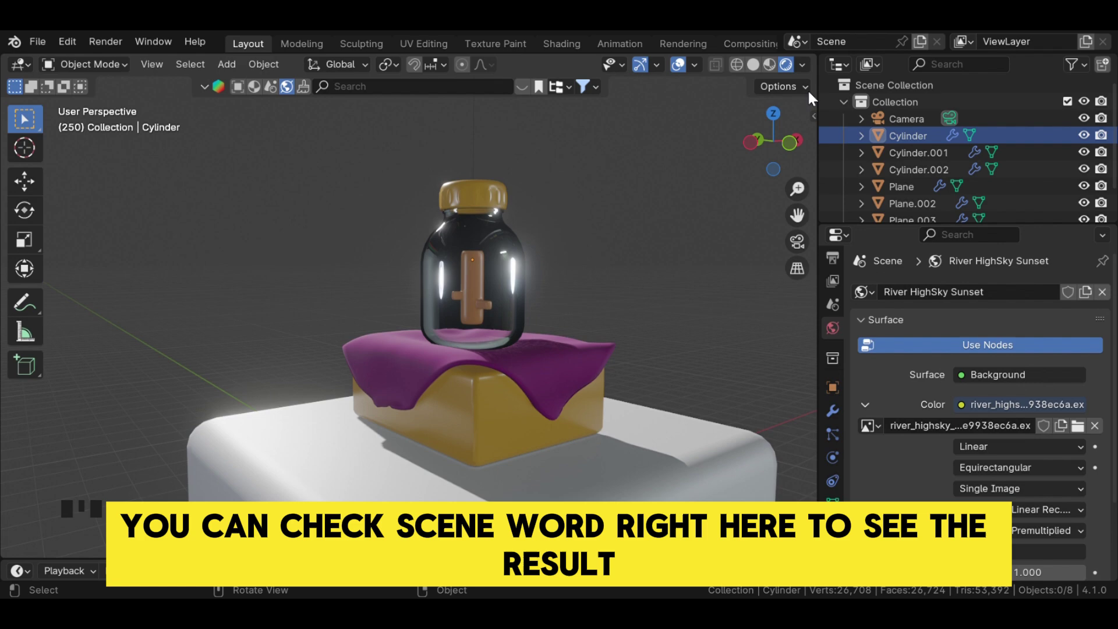
Step: Show Scene World in the viewport and swap the river image for the morning_11 HDR
click(802, 66)
click(757, 160)
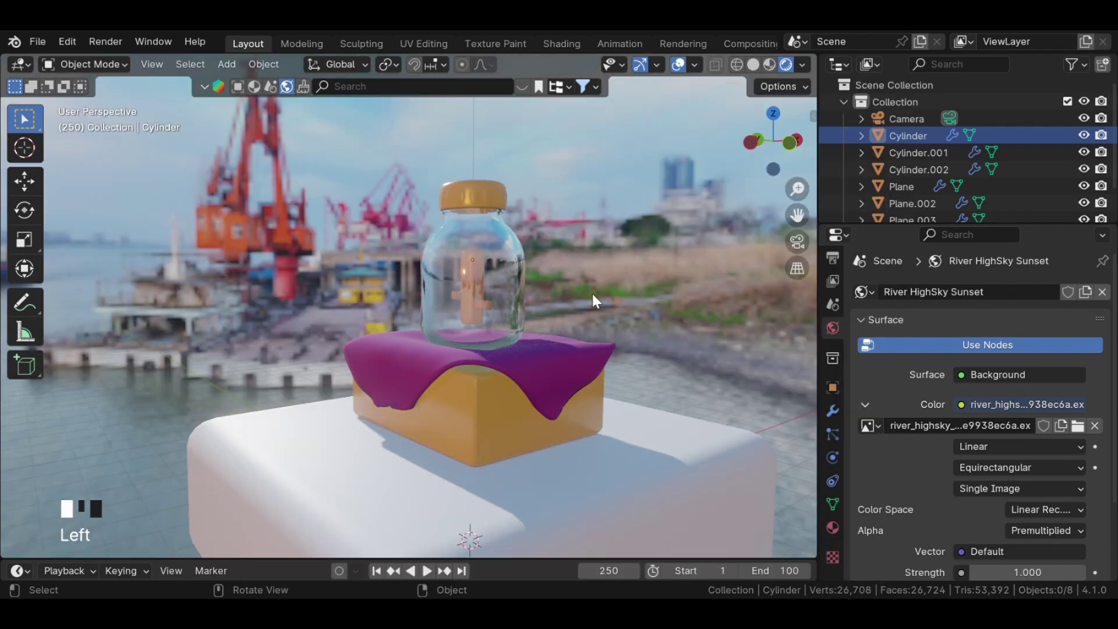
mouse_move(591, 291)
middle_down()
mouse_move(567, 301)
mouse_move(629, 308)
middle_up()
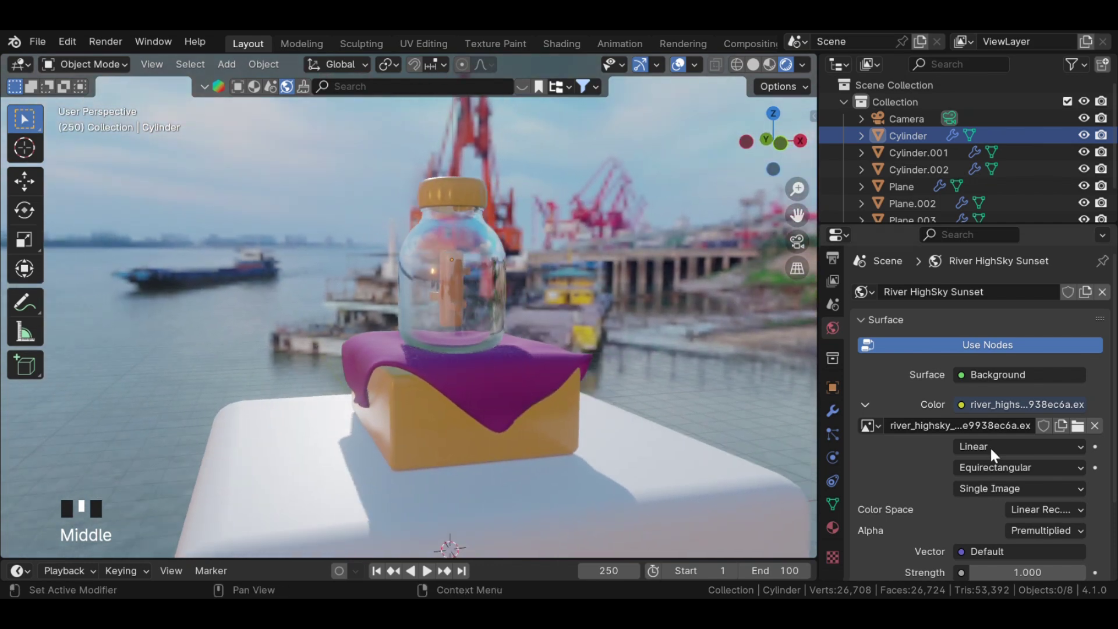
click(1094, 425)
click(872, 426)
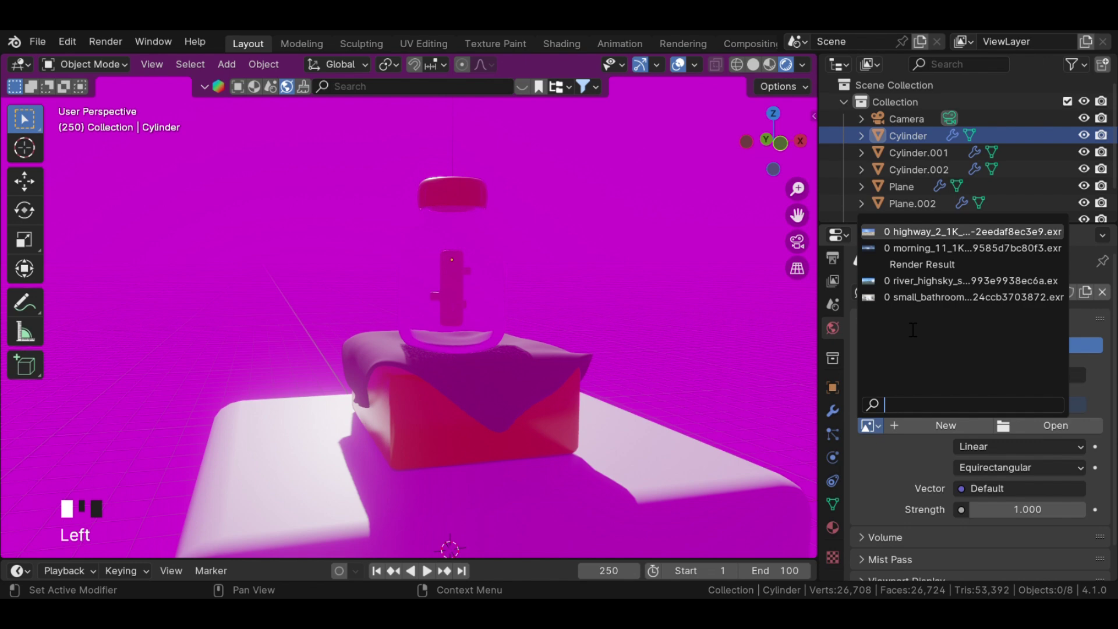
click(928, 248)
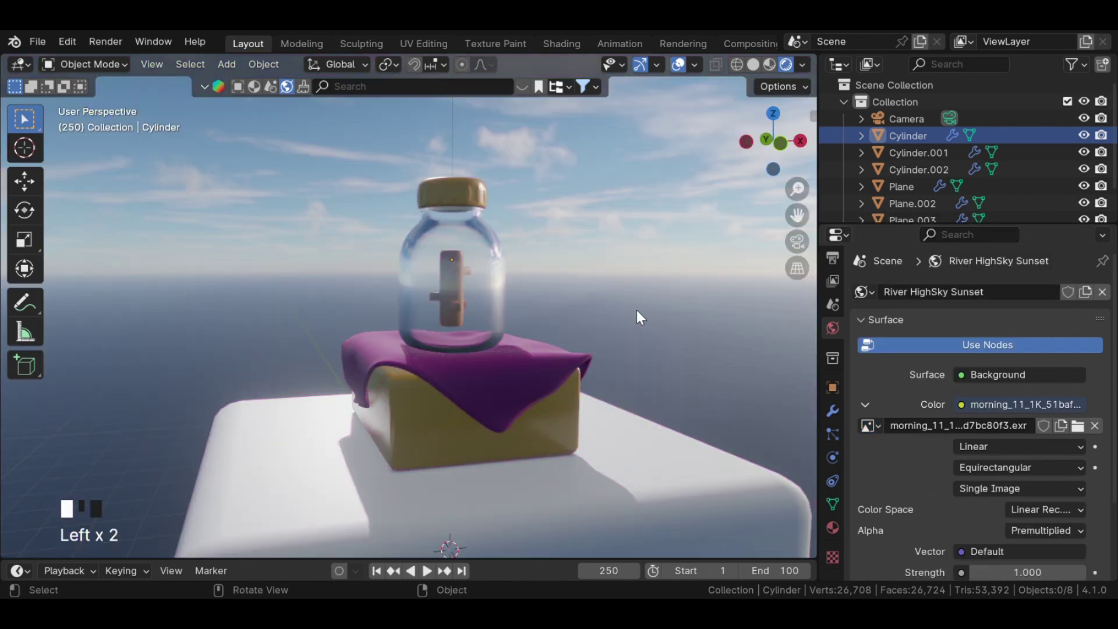
mouse_move(625, 304)
middle_down()
mouse_move(684, 279)
mouse_move(621, 290)
middle_up()
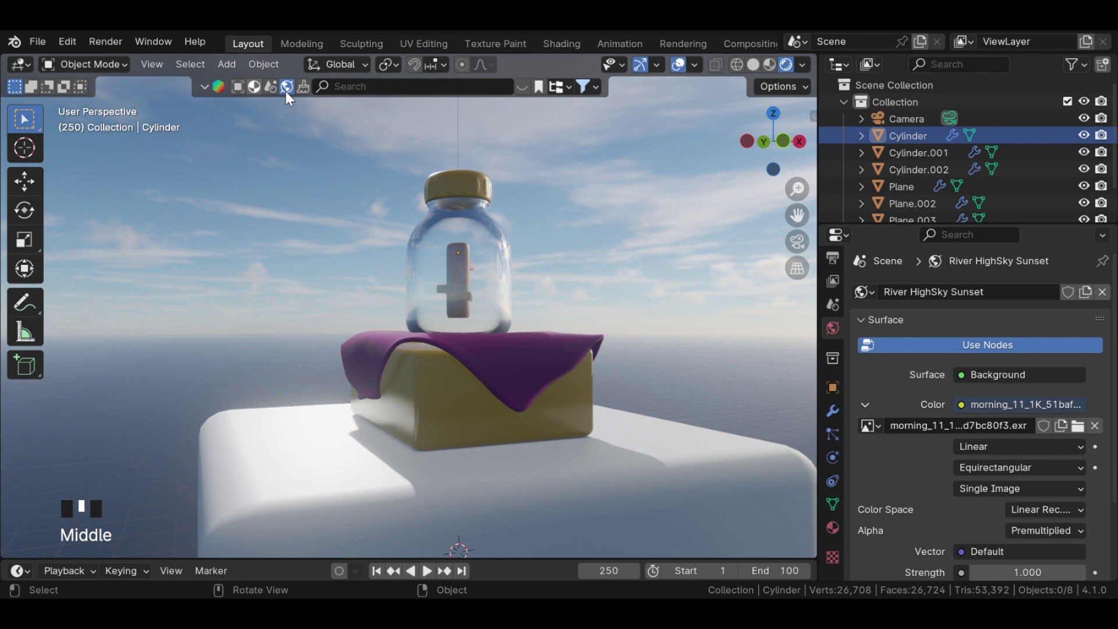
Step: Preview the scene through the camera and render a still image
click(797, 241)
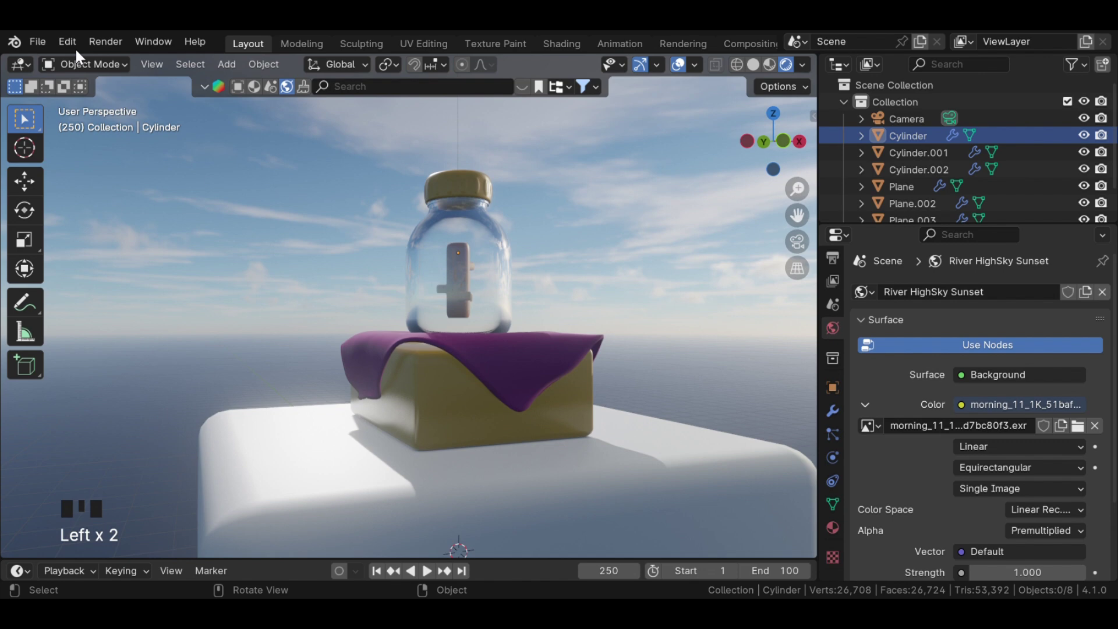
click(106, 42)
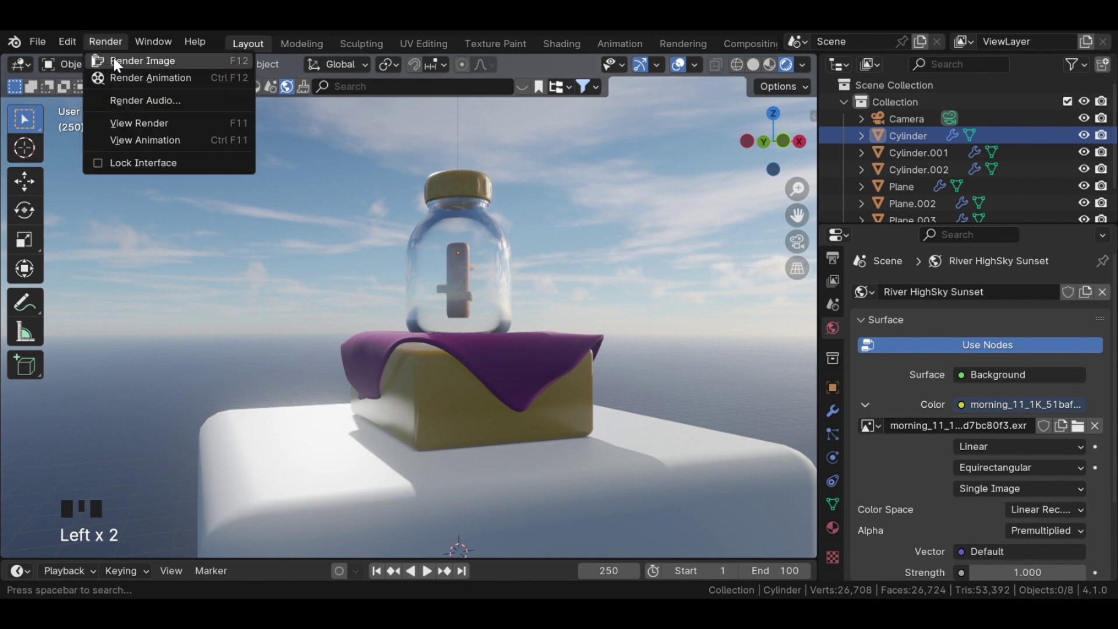
click(127, 70)
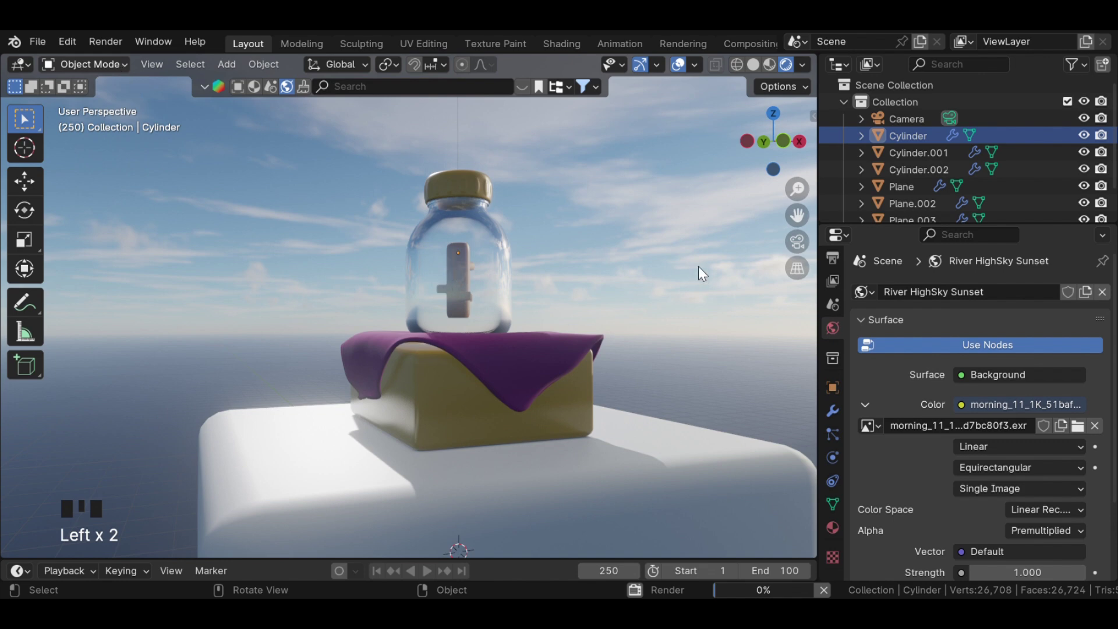
Step: Browse BlenderKit HDRs in the sidebar and apply Free Cloudy HDRI Image at 1024 resolution
click(396, 89)
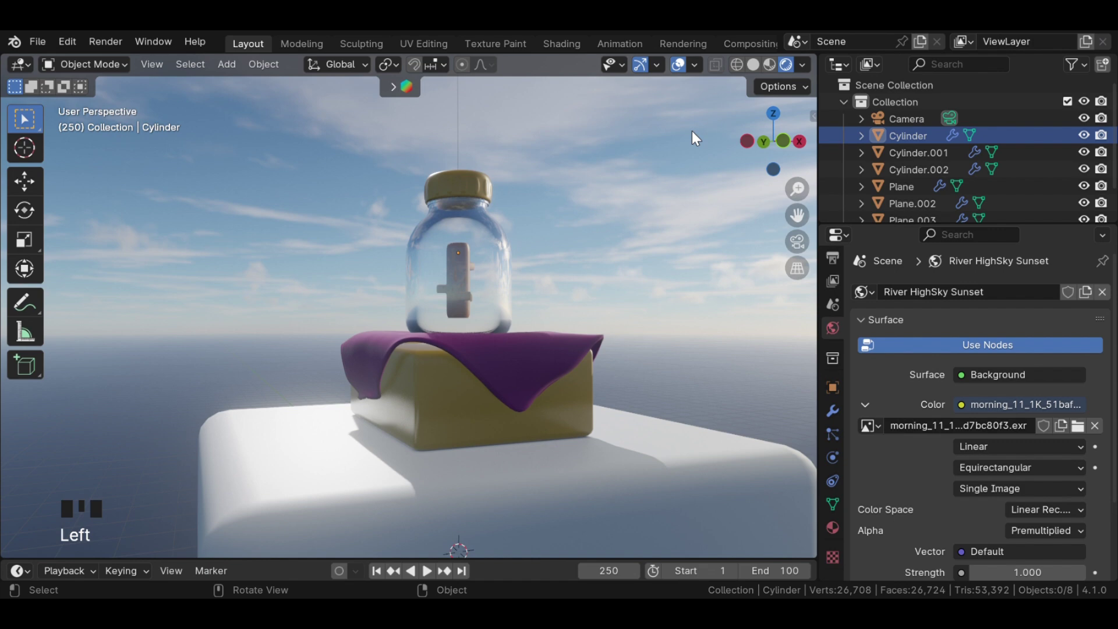
click(812, 118)
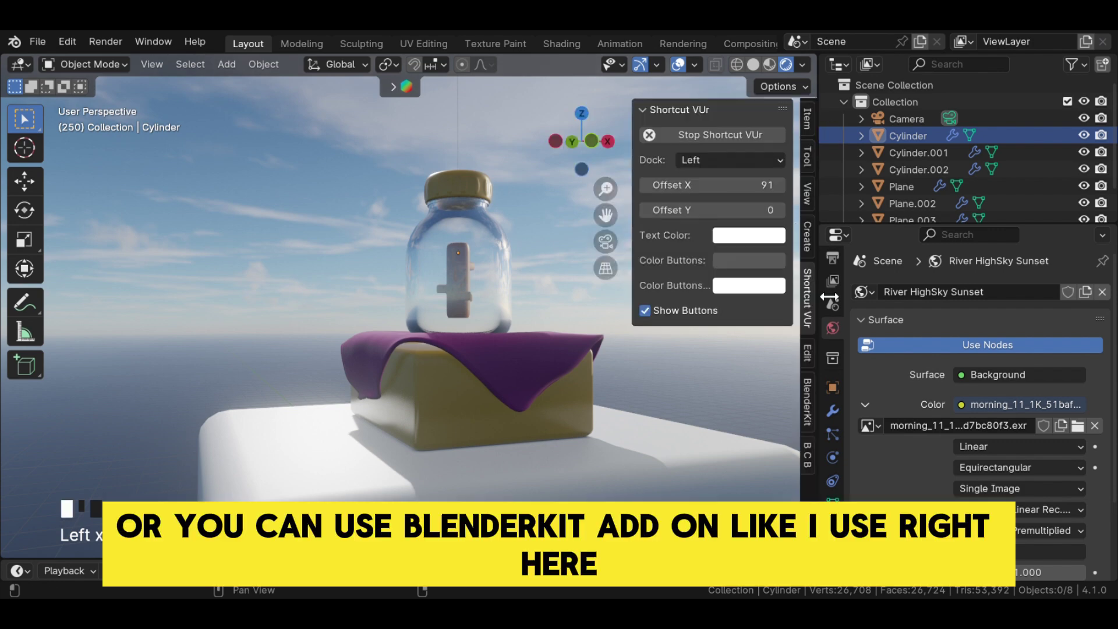
click(810, 394)
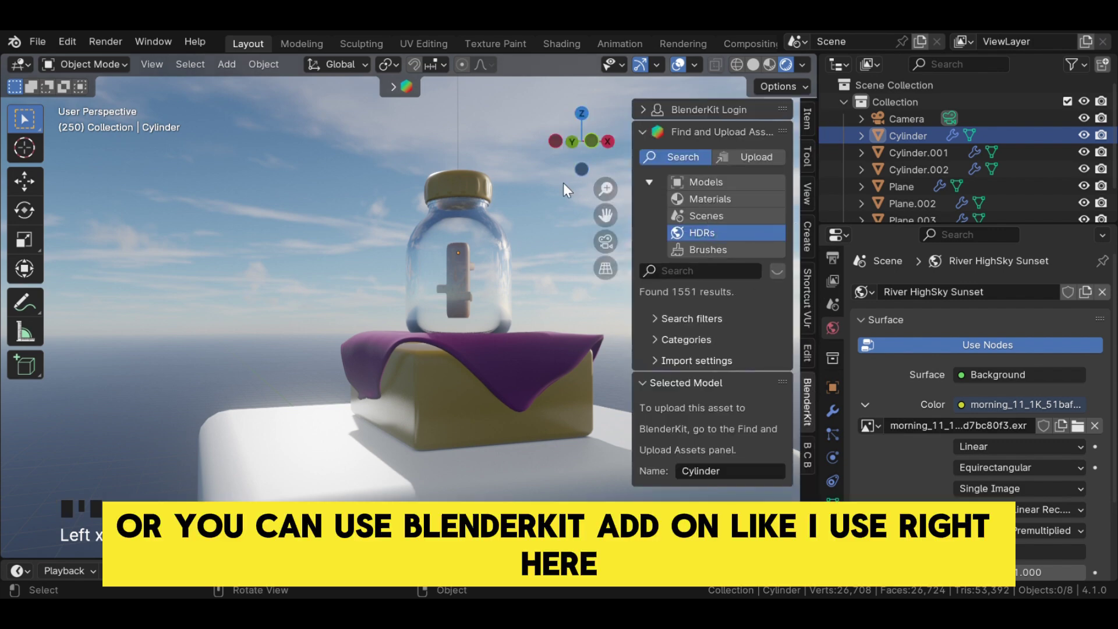
click(395, 92)
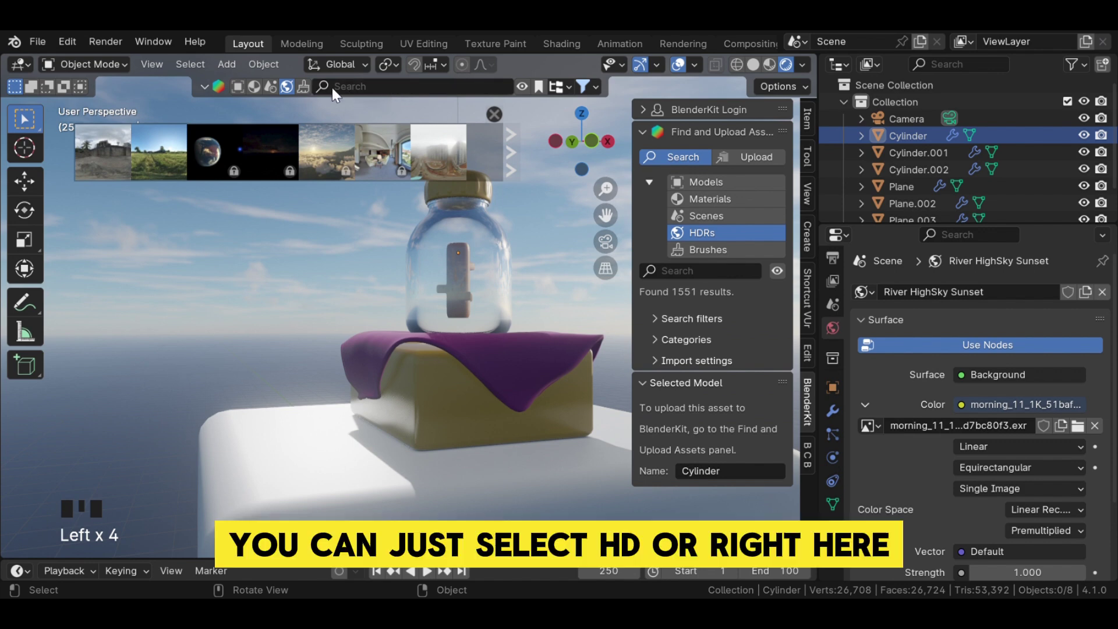
click(285, 92)
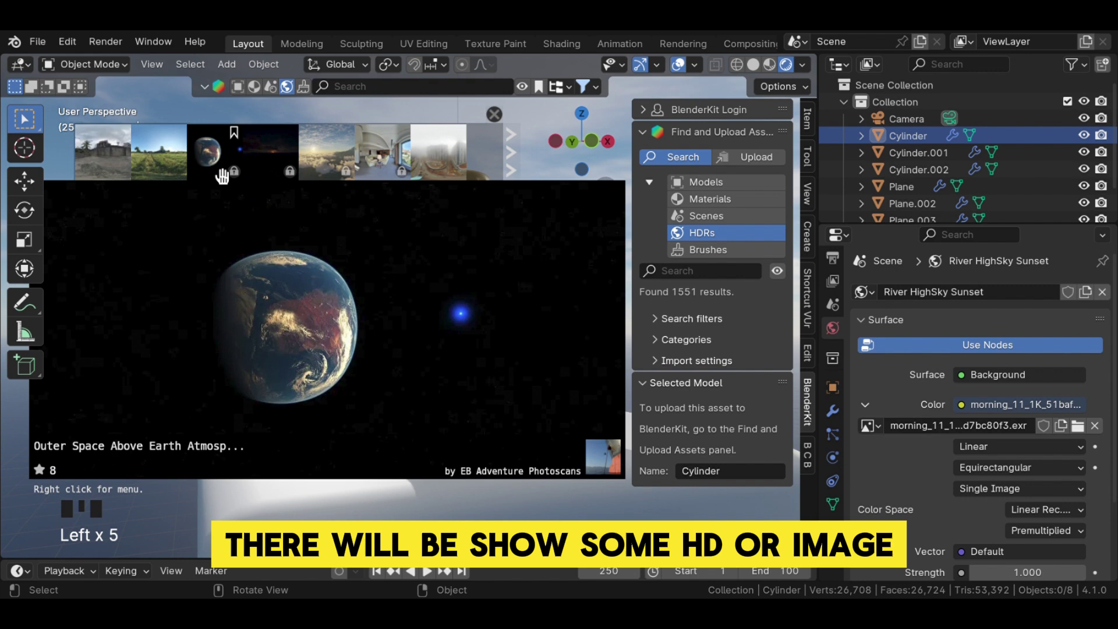
mouse_move(103, 152)
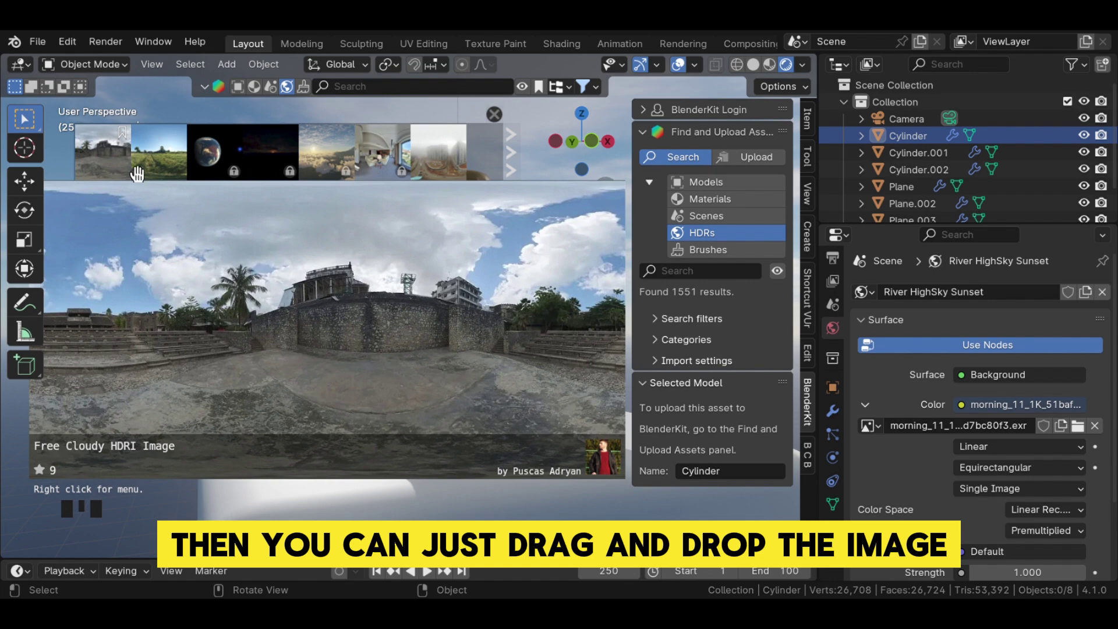
mouse_move(122, 175)
mouse_down()
mouse_move(294, 277)
mouse_move(273, 250)
mouse_up()
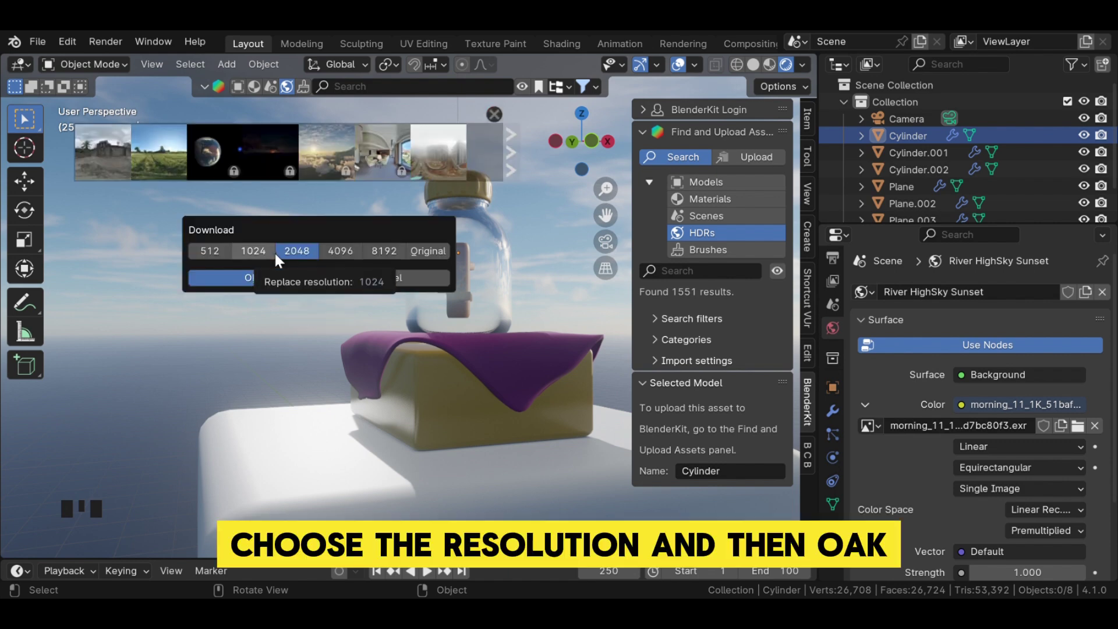
click(248, 253)
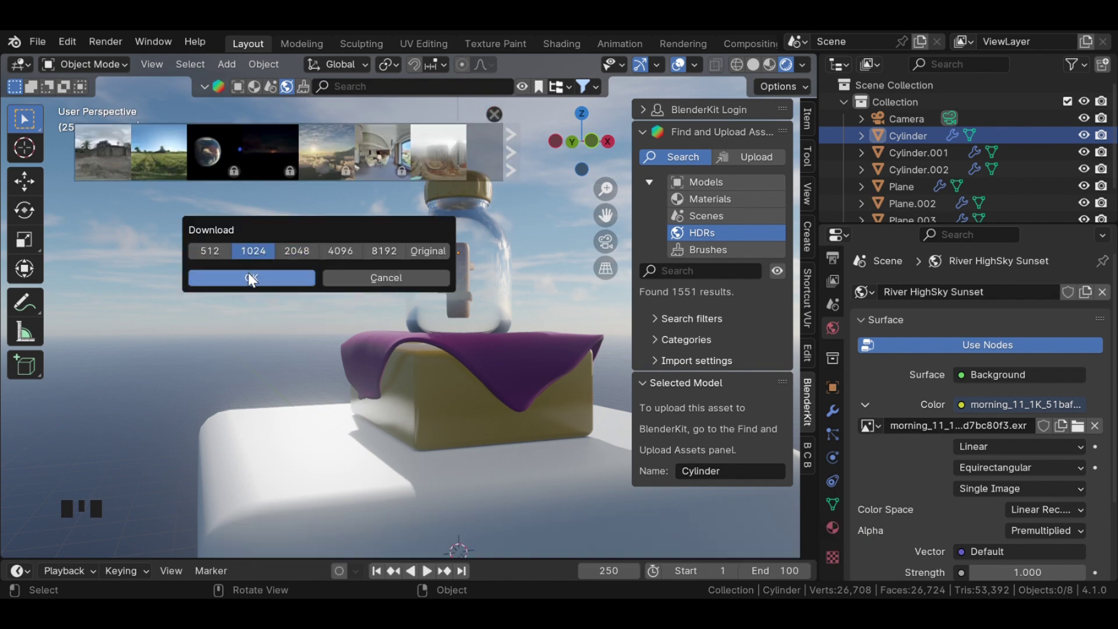
click(248, 278)
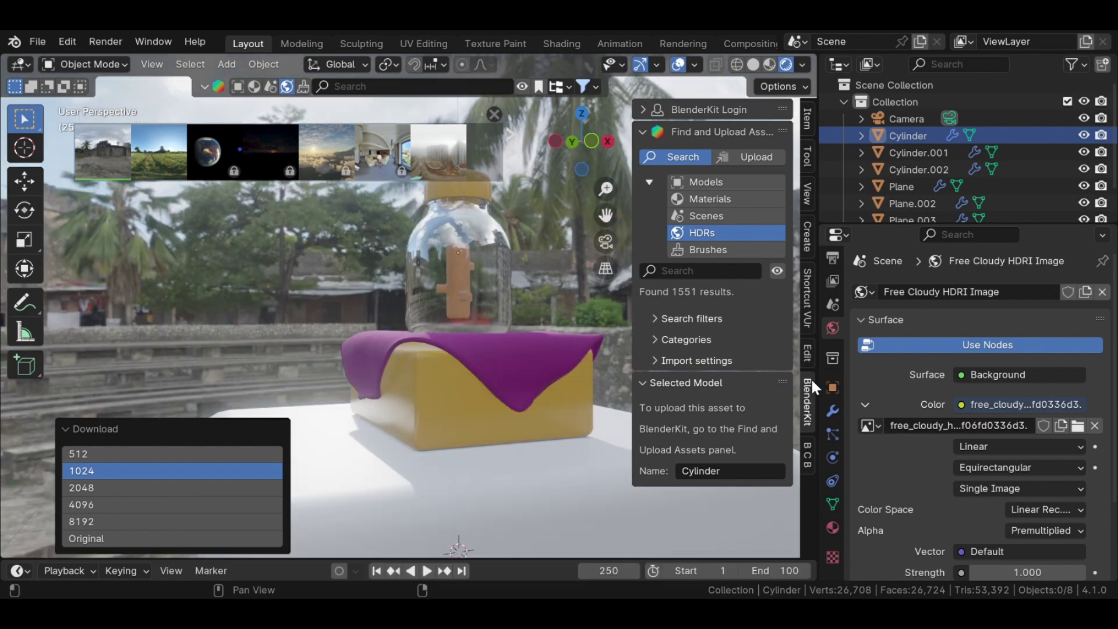
Step: Search BlenderKit for 'studio' HDRIs and apply Provence Studio as the world
key(n)
mouse_move(682, 345)
middle_down()
mouse_move(557, 323)
mouse_move(489, 289)
middle_up()
click(387, 83)
text(studio)
key(Return)
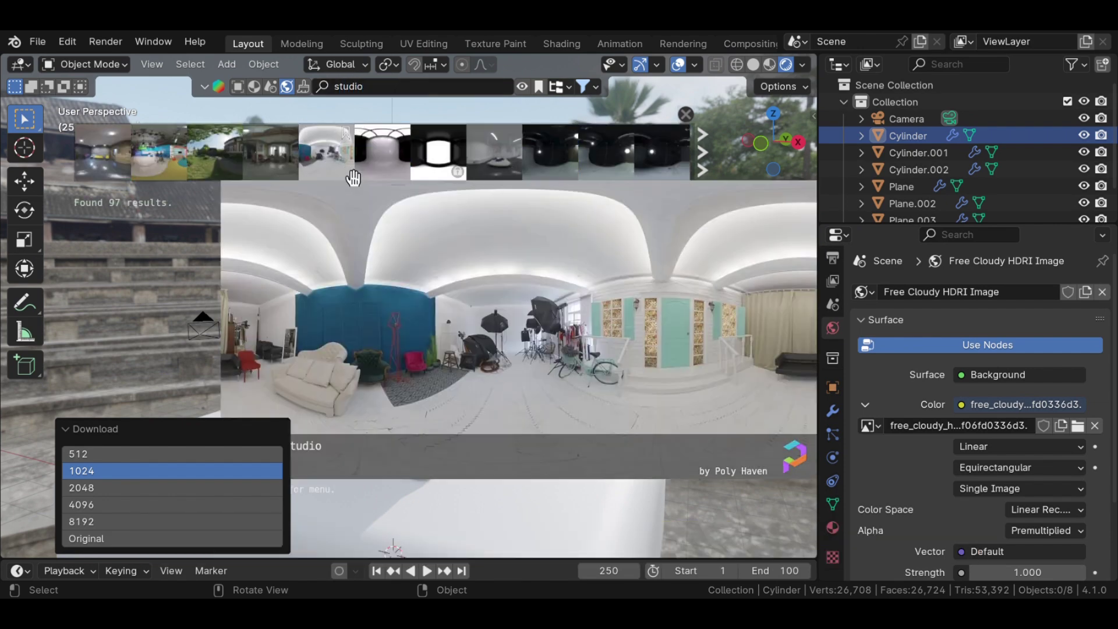
drag(354, 178, 524, 262)
click(498, 272)
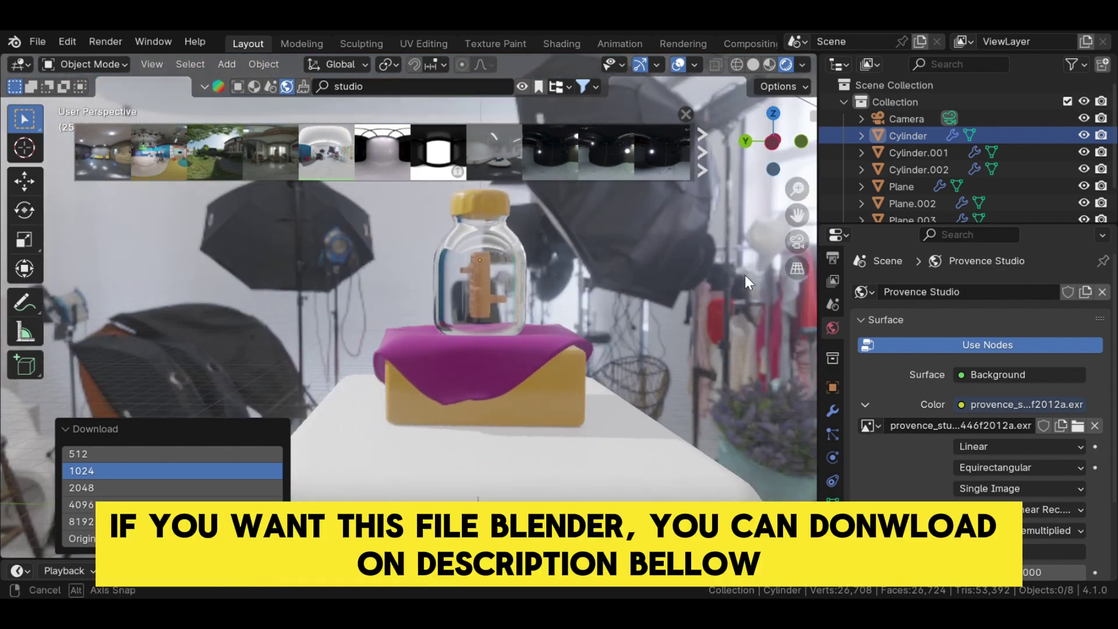
Step: Switch the world to the TV Studio HDRI and render a still image
middle_drag(486, 268, 745, 275)
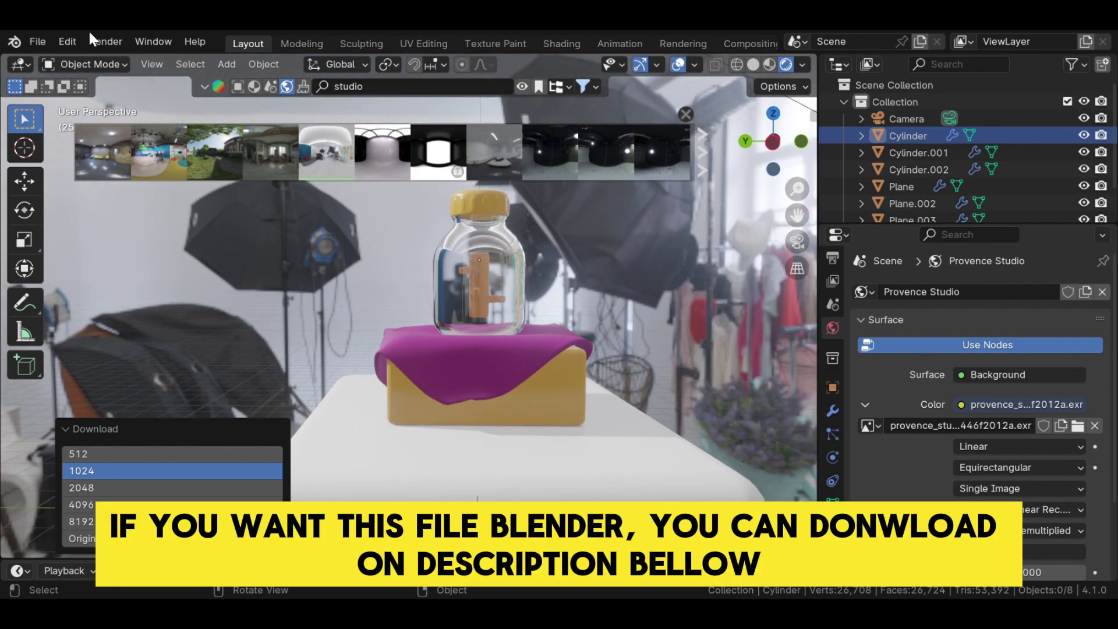
click(797, 241)
click(796, 242)
click(801, 65)
click(777, 85)
mouse_move(700, 219)
middle_down()
mouse_move(583, 301)
mouse_move(560, 79)
middle_up()
click(104, 42)
mouse_move(158, 152)
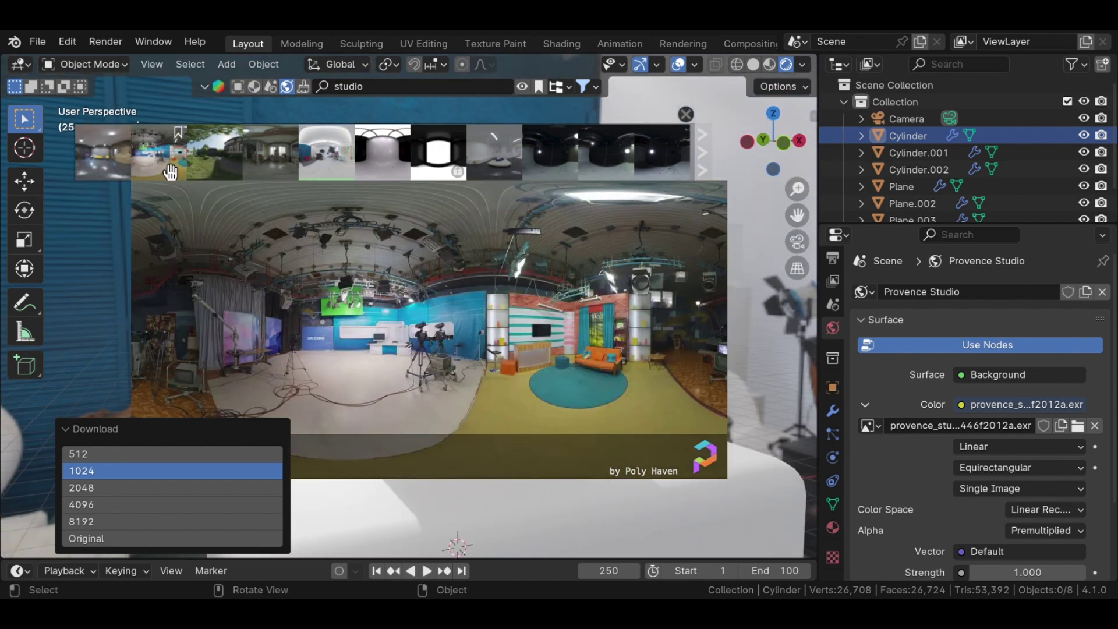
click(171, 171)
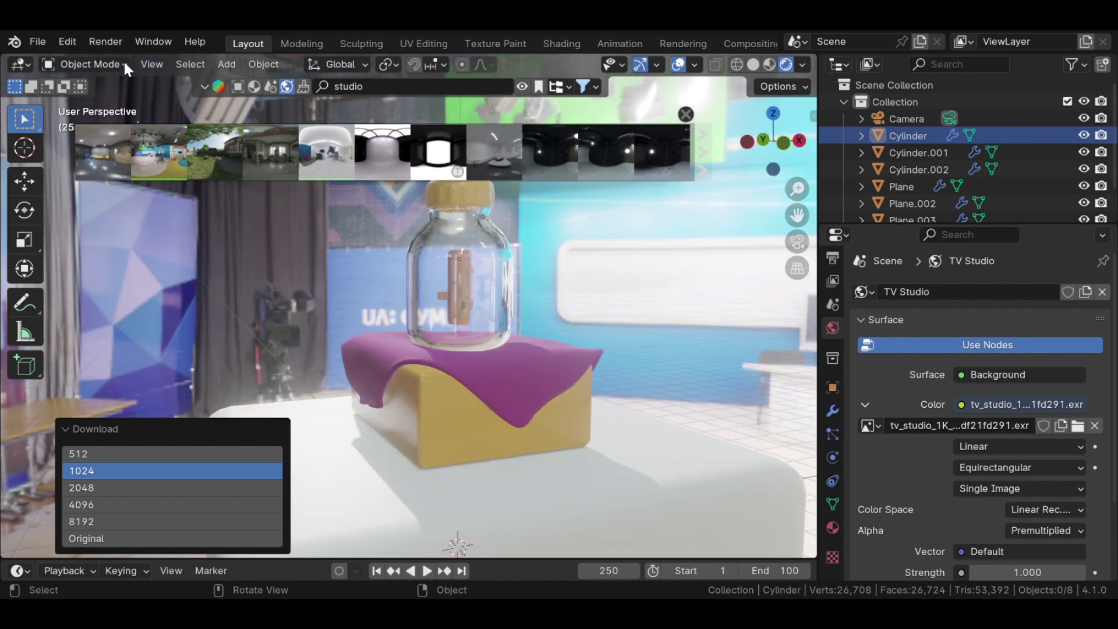
click(105, 40)
click(131, 55)
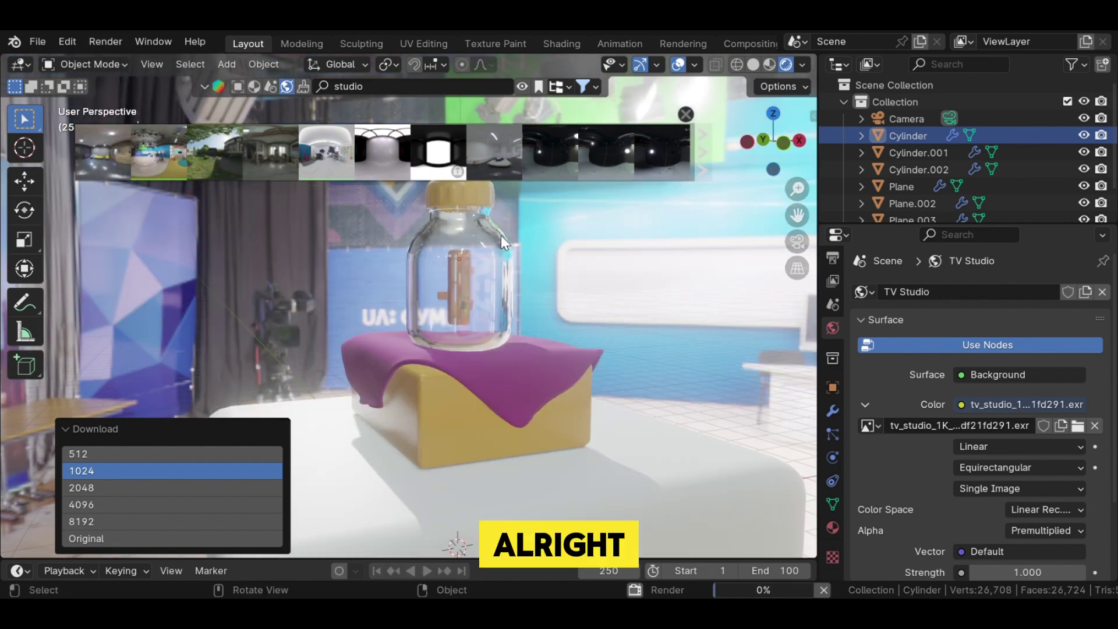